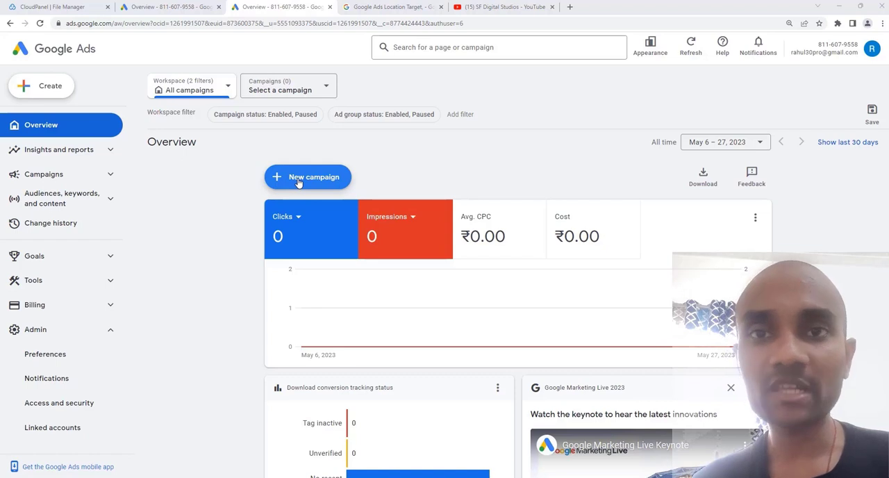
# - Start a new campaign without a goal's guidance and choose Smart as the campaign type
pyautogui.click(298, 182)
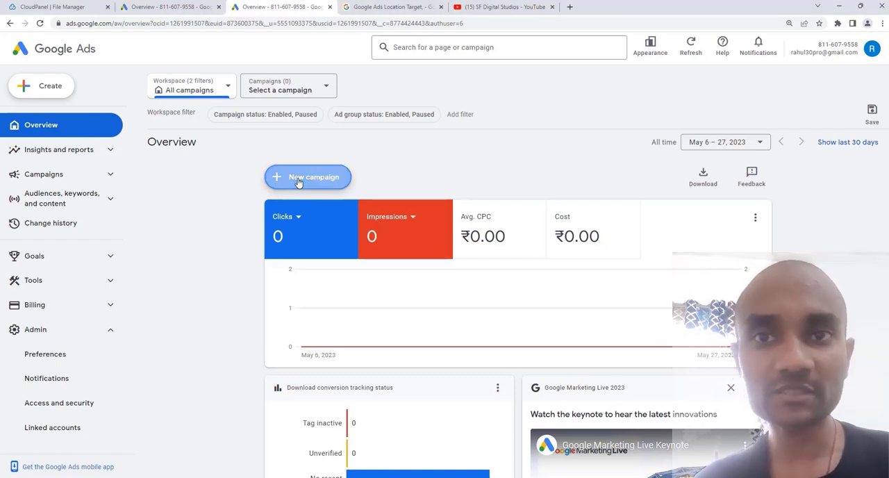
pyautogui.click(298, 183)
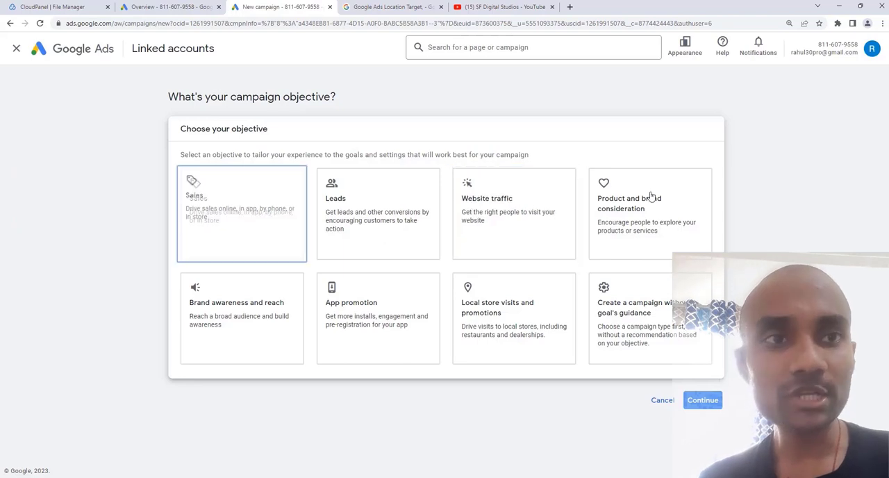
pyautogui.click(639, 312)
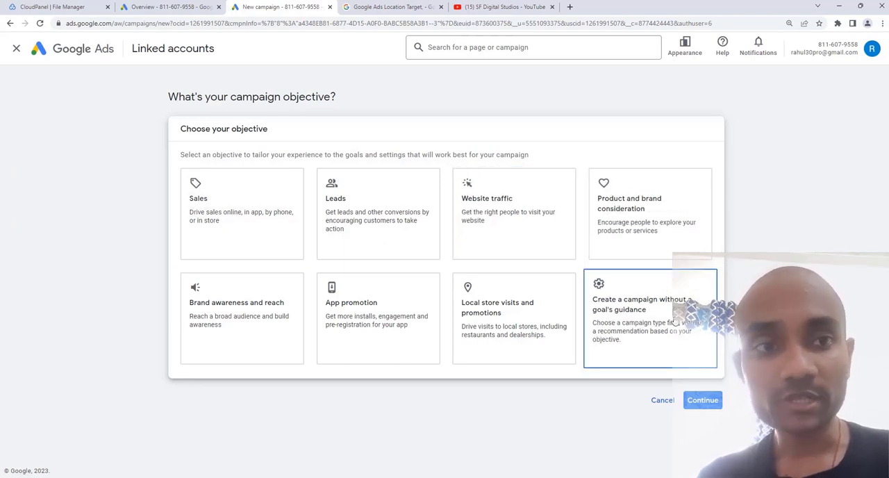
pyautogui.click(664, 312)
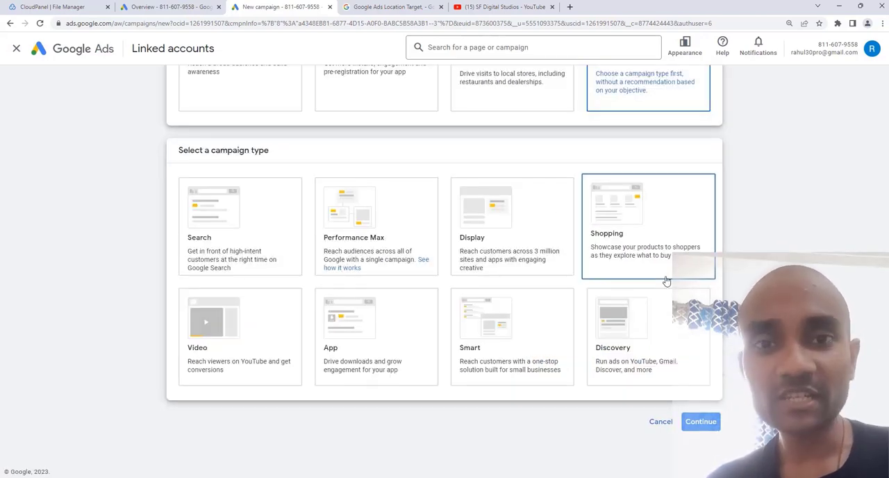
pyautogui.click(486, 319)
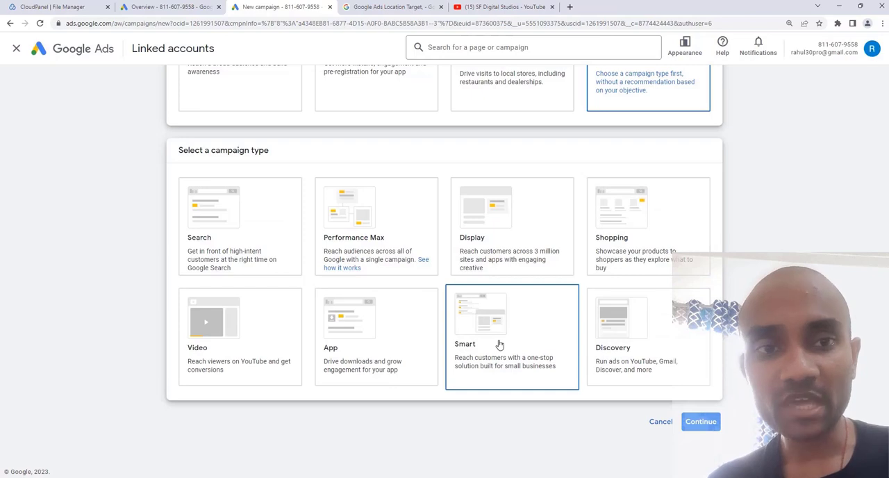
pyautogui.click(500, 344)
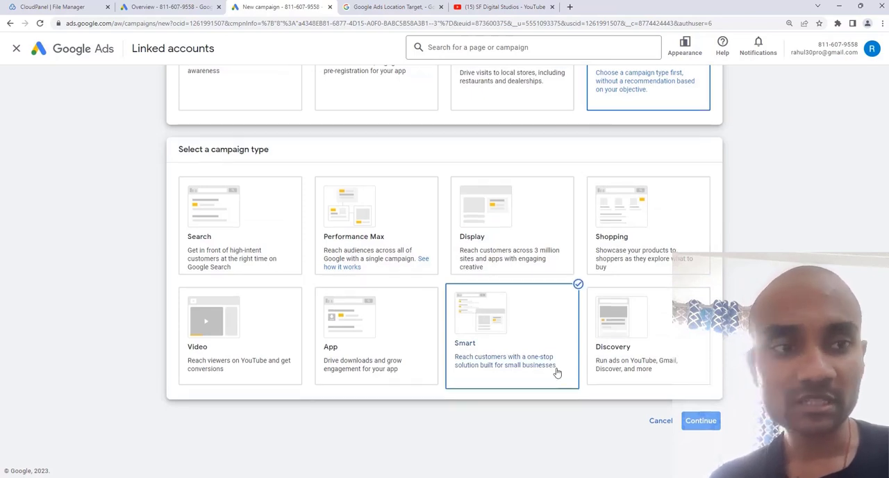
pyautogui.click(702, 421)
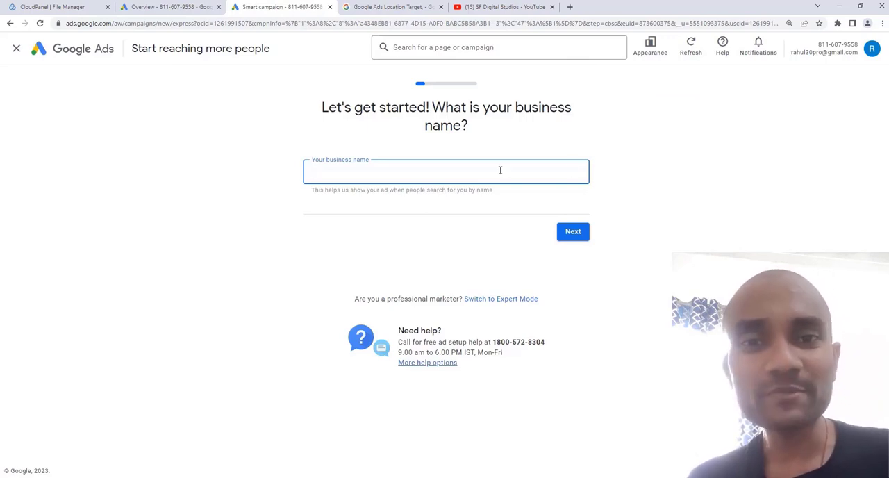
# - Enter Gomahamaya as the business name and continue to the website question
pyautogui.write('Gomahamaya')
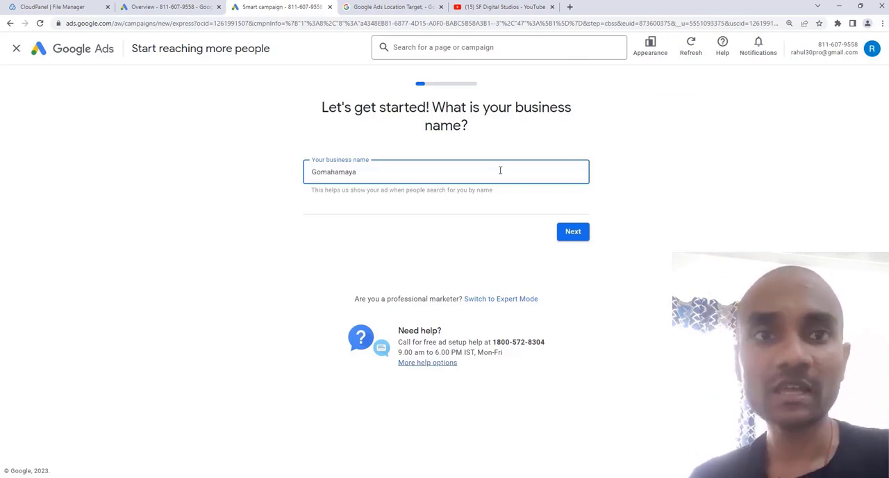
pyautogui.click(573, 232)
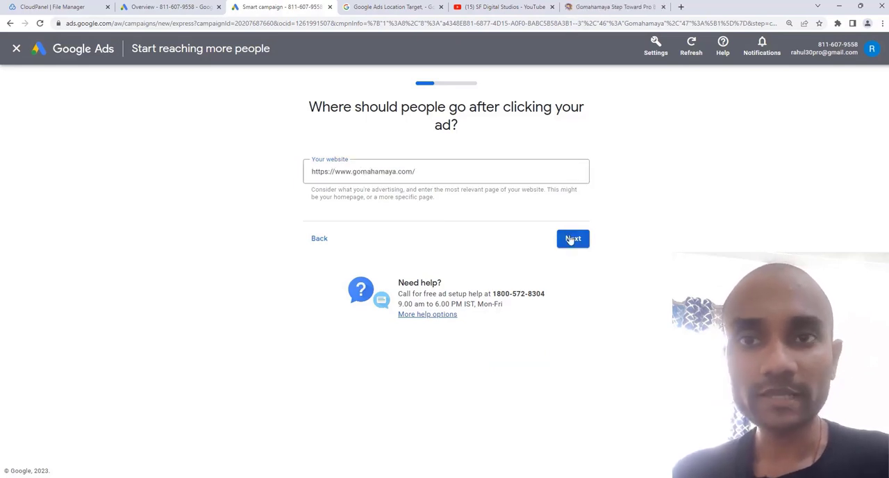
# - Try the Gomahamaya homepage as the ad's landing page, preview it for desktop, and return to the website entry
pyautogui.click(573, 239)
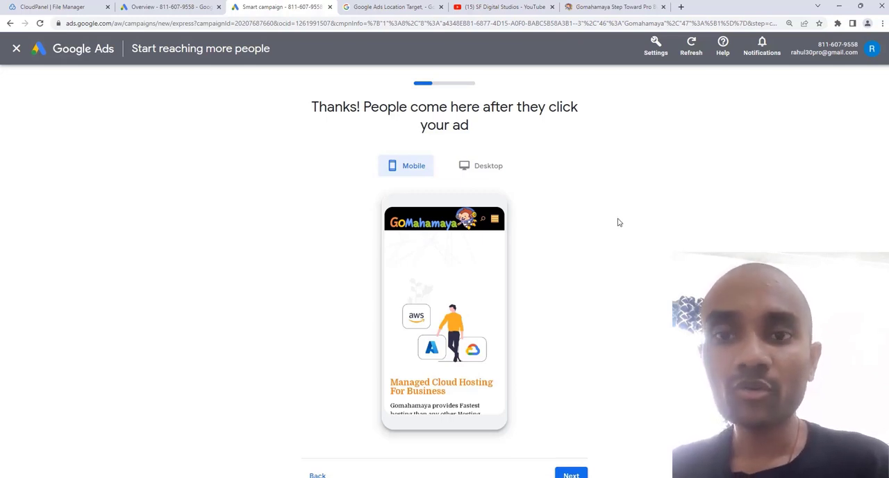
pyautogui.click(497, 166)
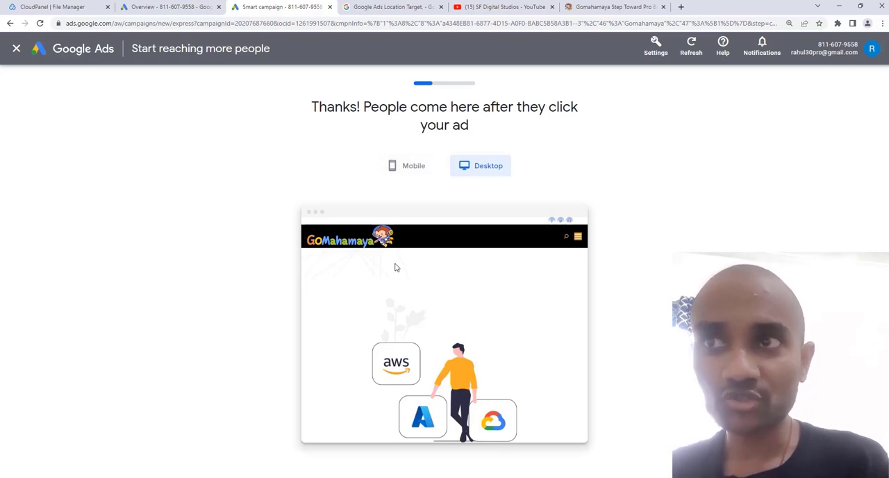
pyautogui.scroll(-1, 403, 250)
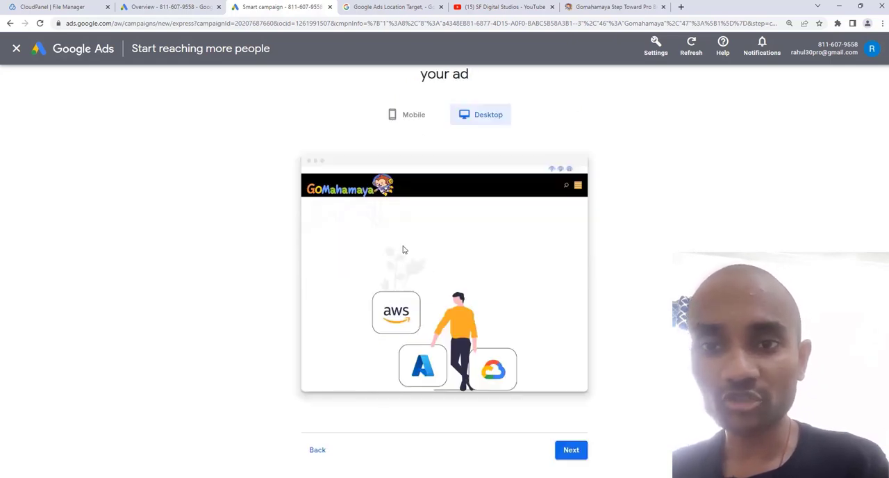
pyautogui.scroll(-1, 404, 250)
pyautogui.click(320, 402)
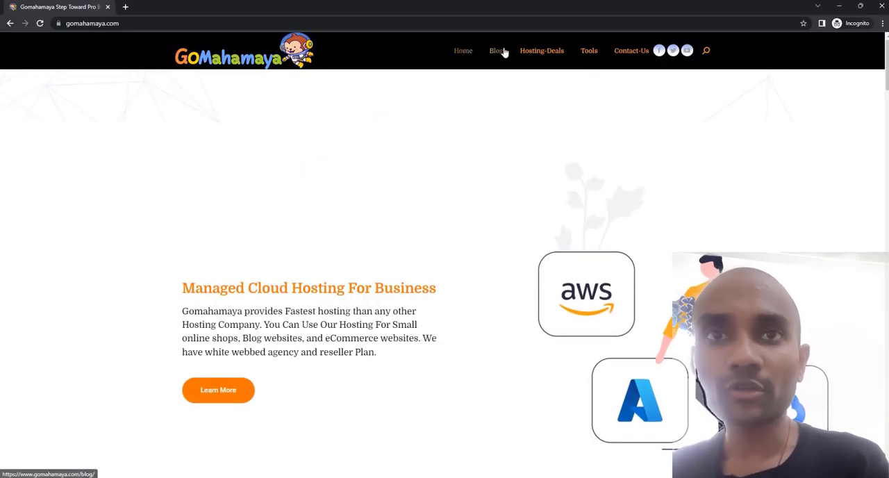
# - Open the Tools page of gomahamaya.com in the incognito window and copy its address
pyautogui.moveTo(602, 56)
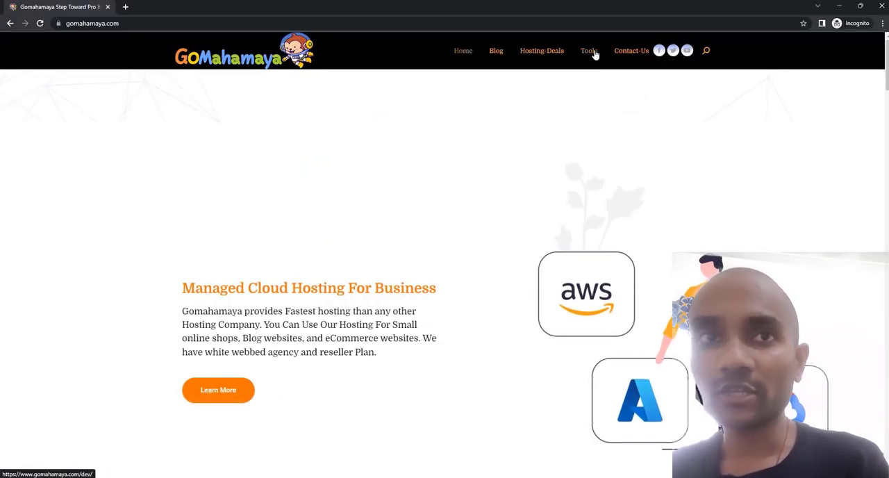
pyautogui.click(594, 54)
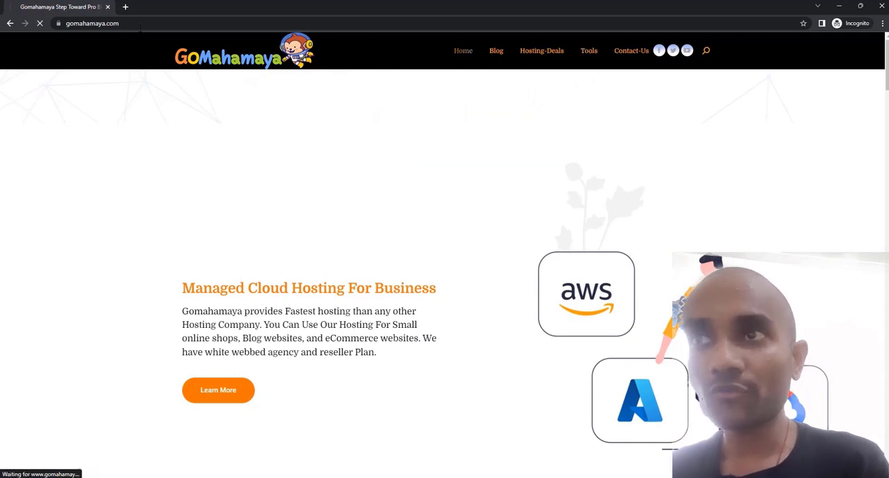
pyautogui.click(116, 24)
pyautogui.rightClick(117, 23)
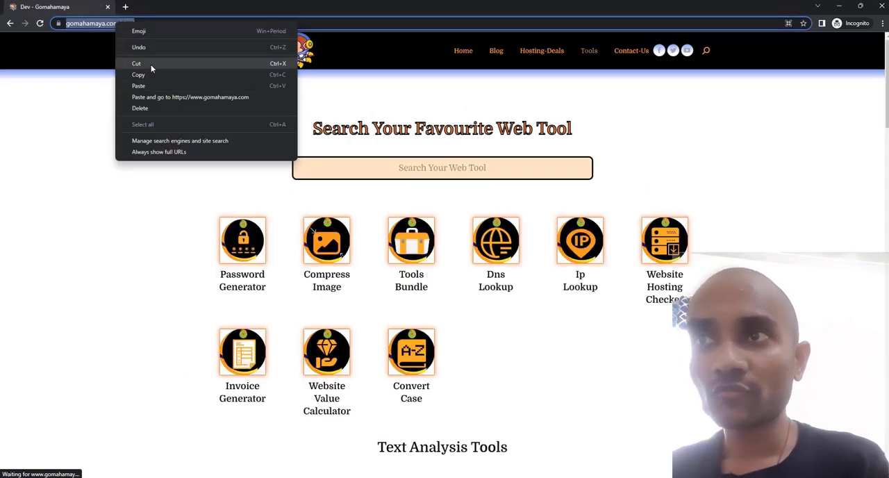
pyautogui.click(152, 63)
pyautogui.click(839, 6)
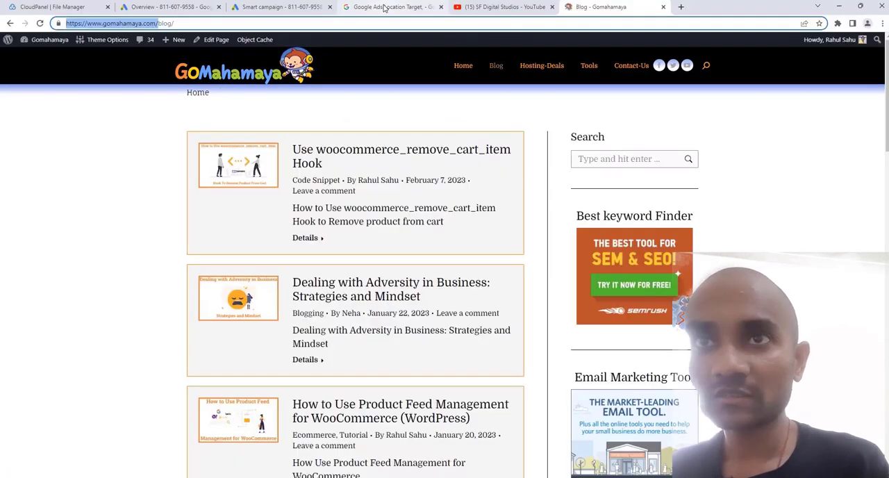
pyautogui.click(292, 7)
pyautogui.moveTo(417, 171); pyautogui.dragTo(300, 170)
pyautogui.rightClick(322, 169)
pyautogui.click(358, 217)
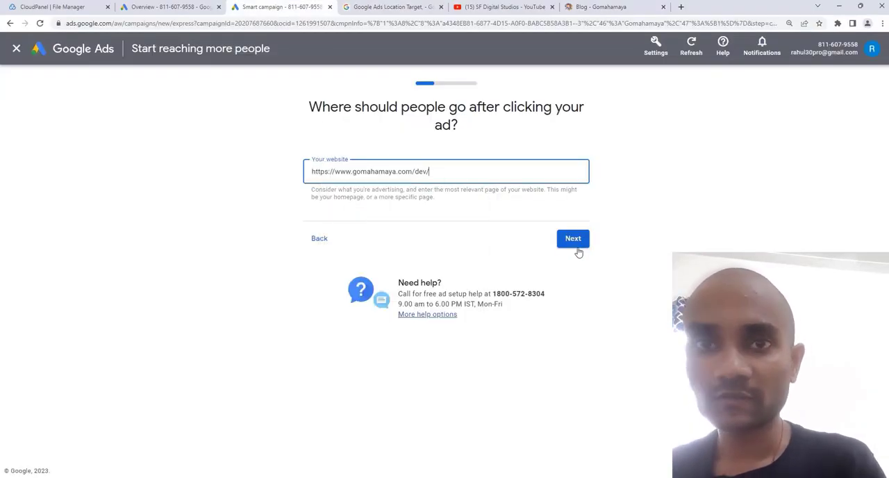
pyautogui.click(574, 241)
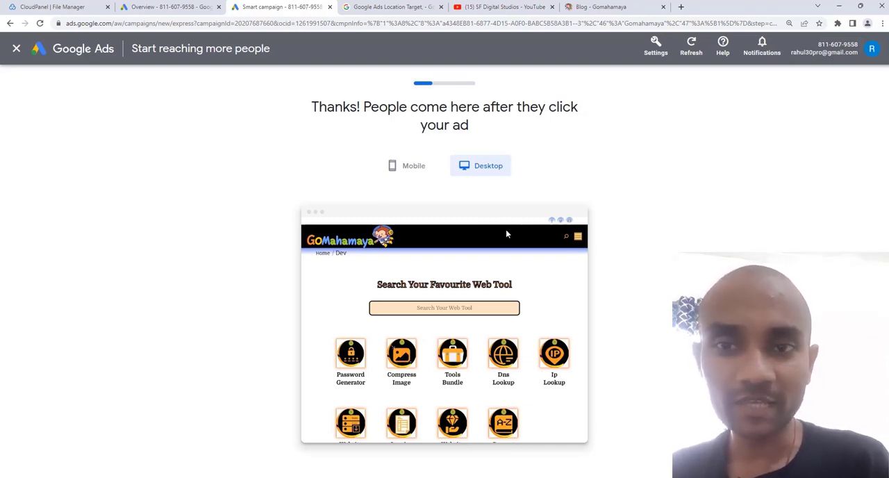
# - Preview the landing page for mobile and desktop, and accept it to reach the advertising goal question
pyautogui.click(394, 167)
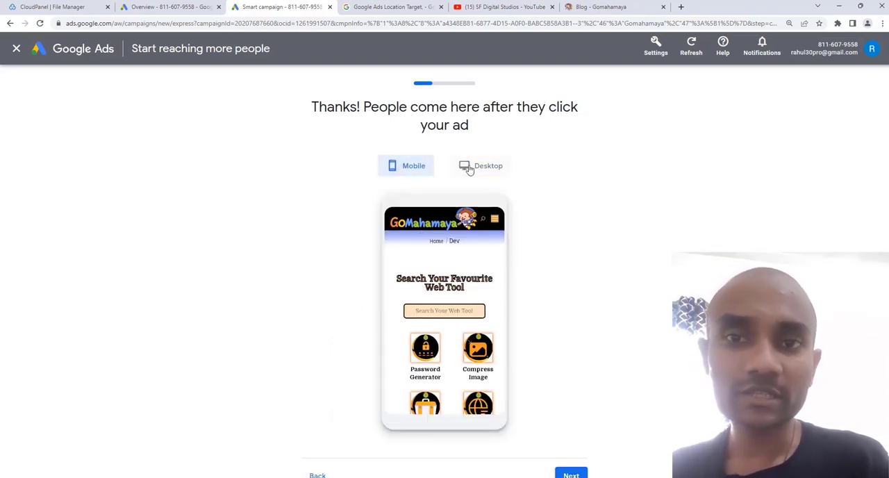
pyautogui.click(469, 169)
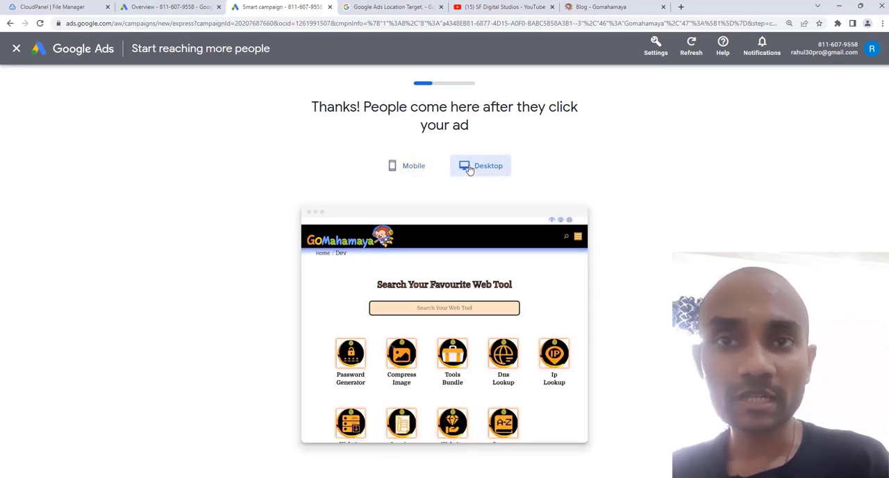
pyautogui.scroll(-3, 643, 294)
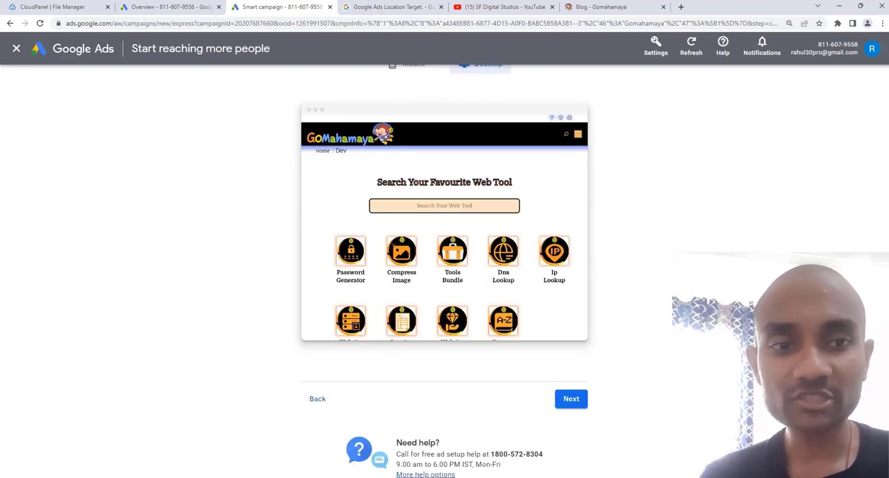
pyautogui.click(571, 358)
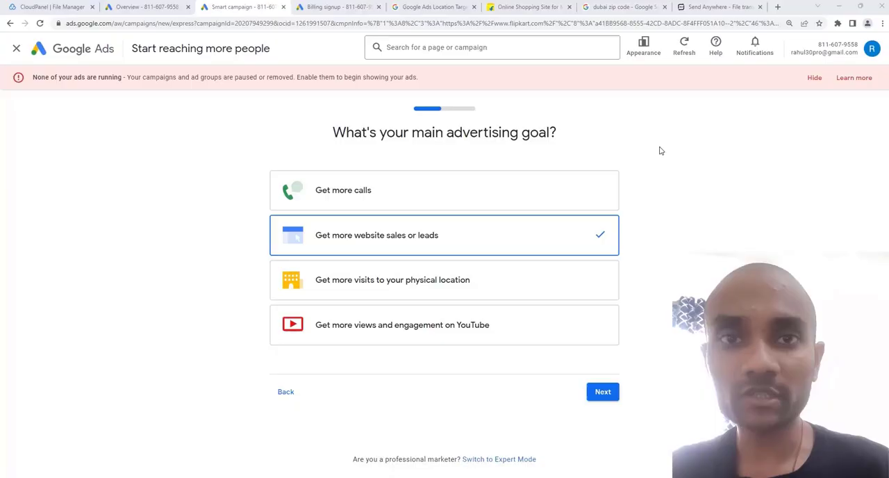
# - Try out the advertising goals for calls, website sales or leads, physical location visits, and YouTube views and engagement
pyautogui.click(482, 199)
pyautogui.click(485, 238)
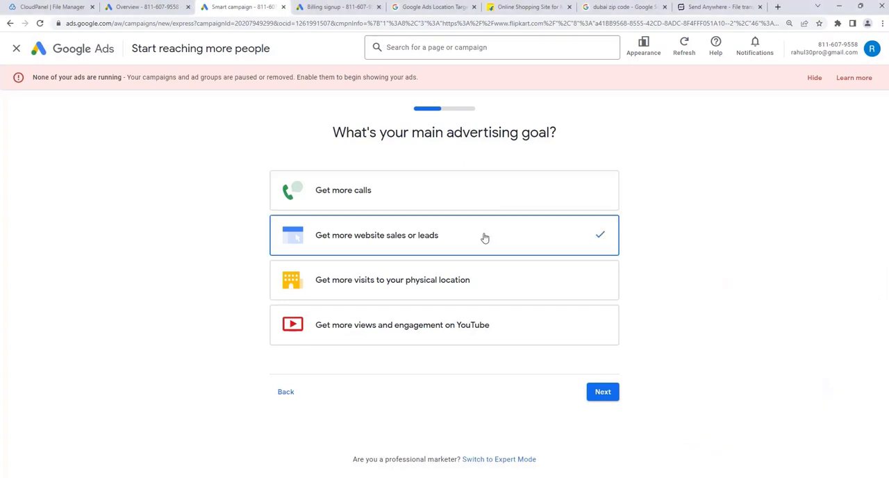
pyautogui.click(484, 286)
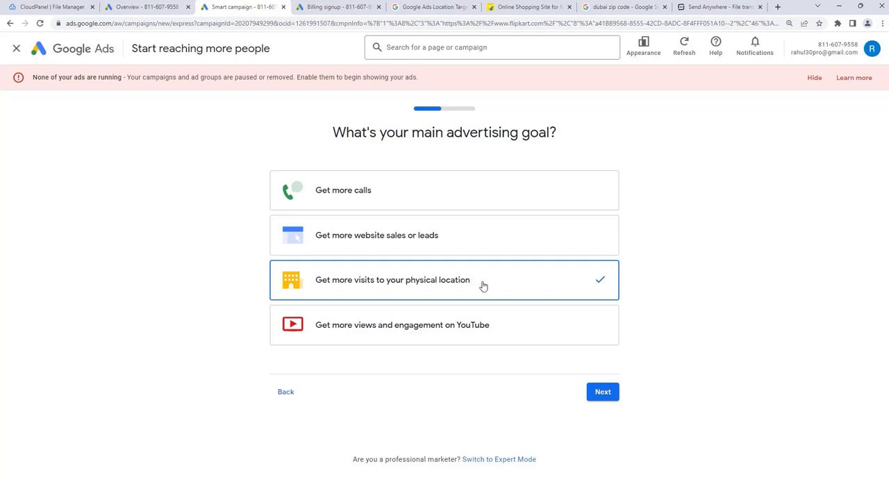
pyautogui.click(477, 329)
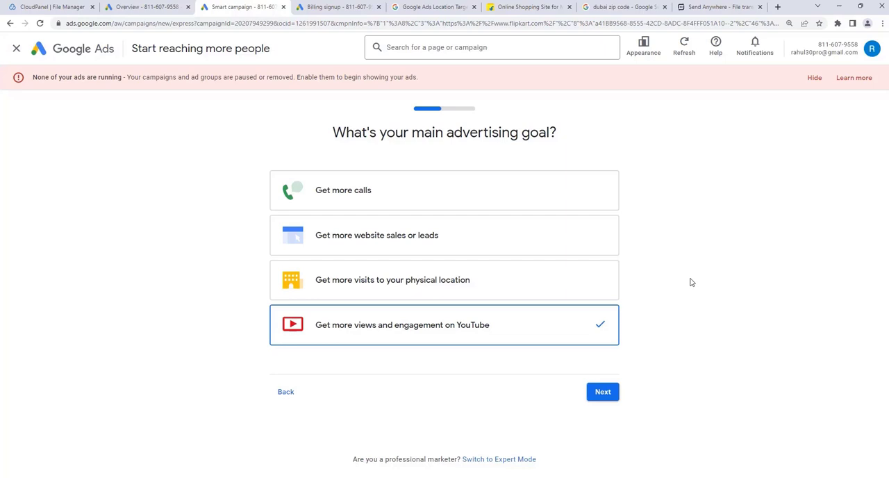
pyautogui.click(438, 183)
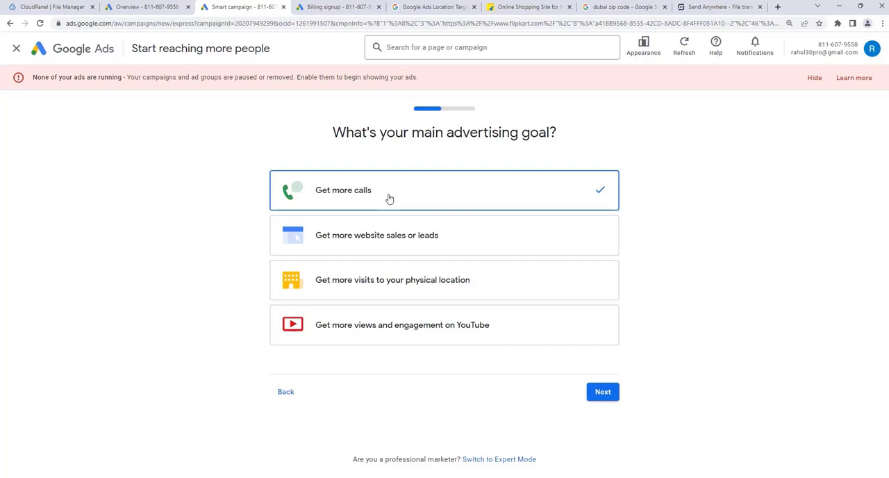
pyautogui.click(363, 240)
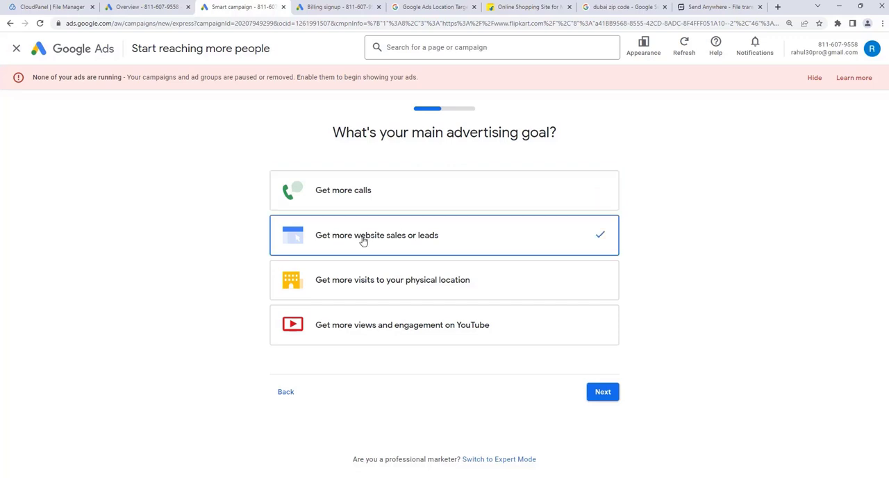
pyautogui.click(395, 283)
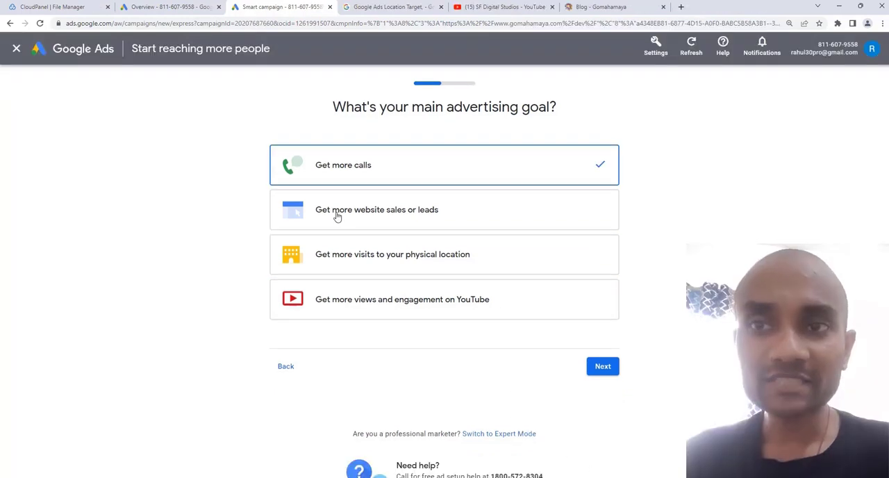
pyautogui.click(337, 216)
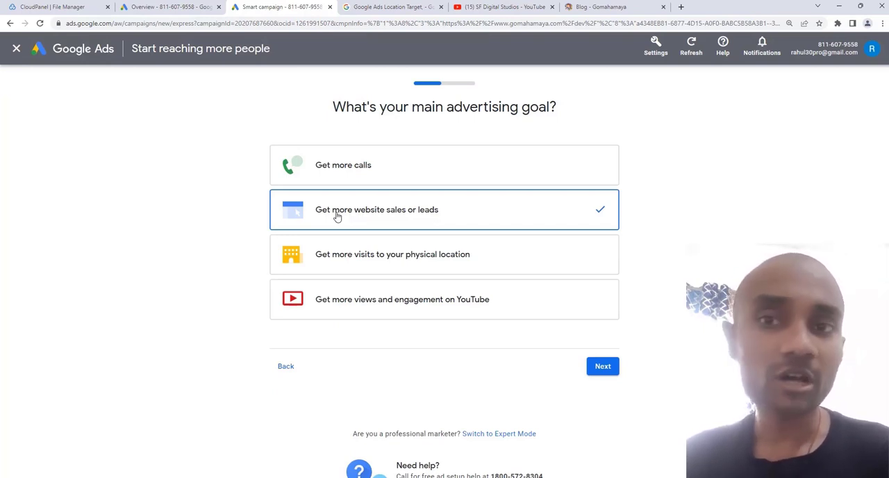
pyautogui.click(353, 266)
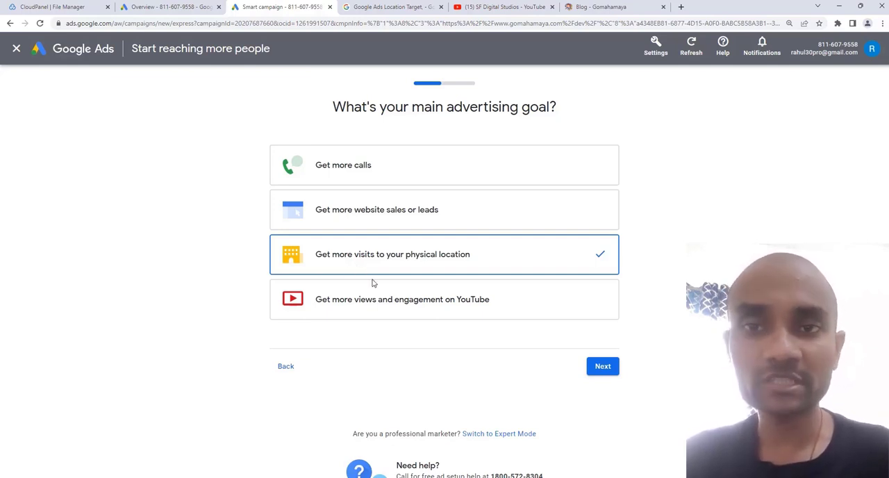
pyautogui.click(373, 306)
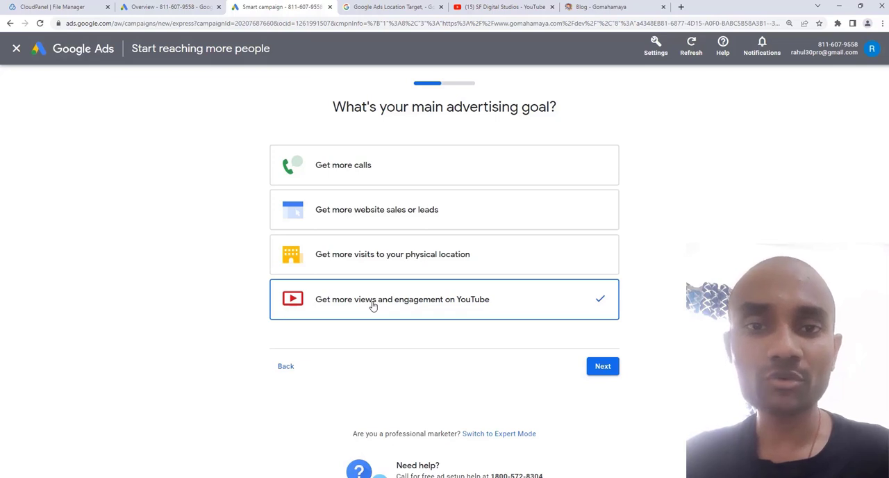
# - Set the main advertising goal to Get more calls and continue to the ad's headlines and descriptions
pyautogui.click(363, 169)
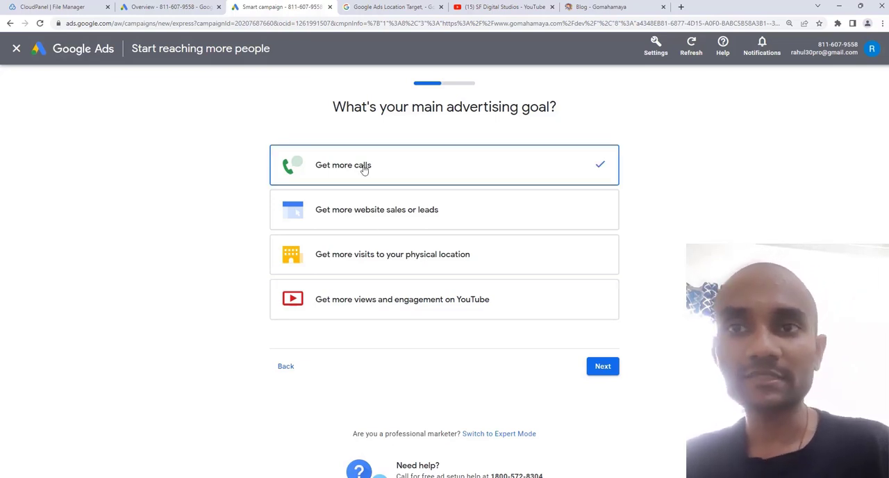
pyautogui.click(603, 367)
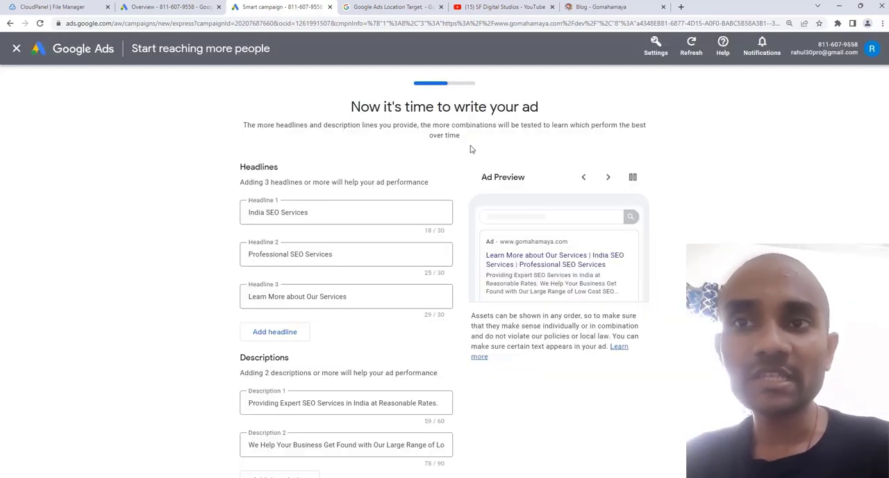
pyautogui.scroll(-1, 324, 152)
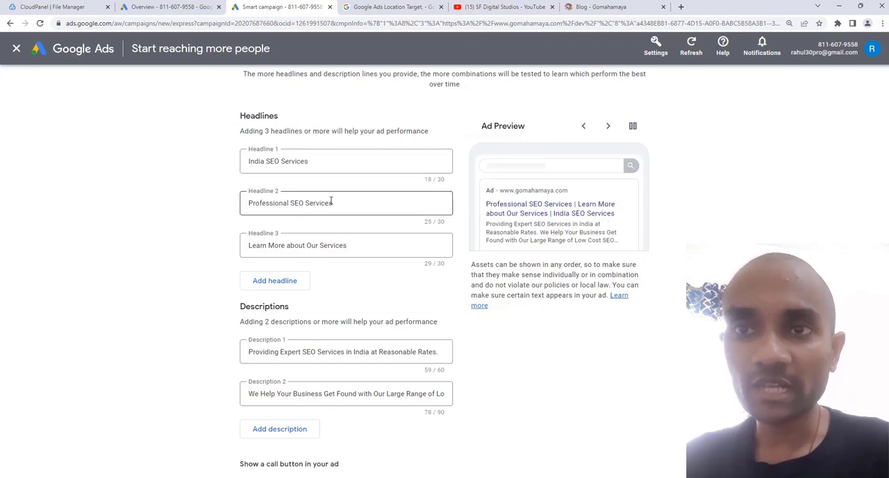
pyautogui.scroll(-3, 348, 231)
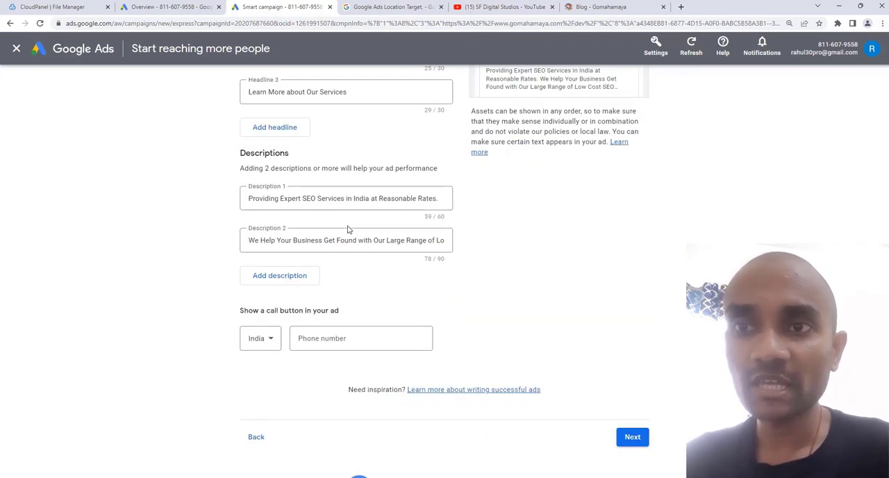
pyautogui.click(319, 196)
pyautogui.click(174, 249)
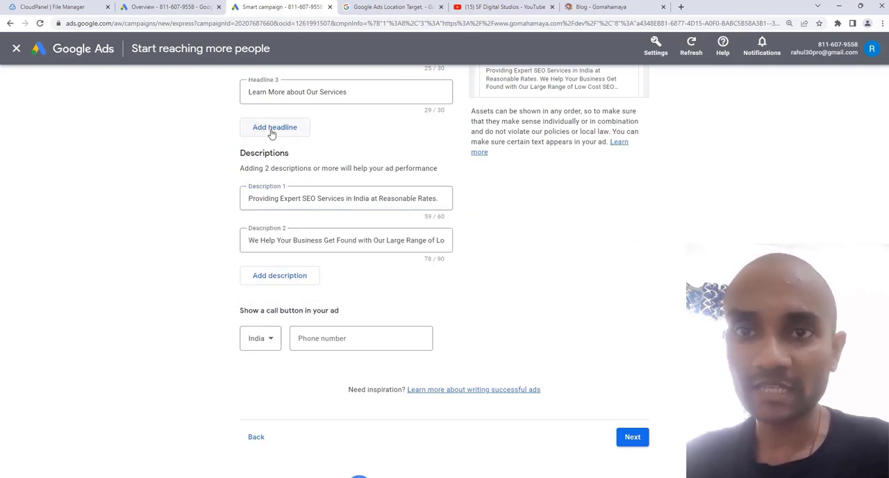
pyautogui.click(336, 337)
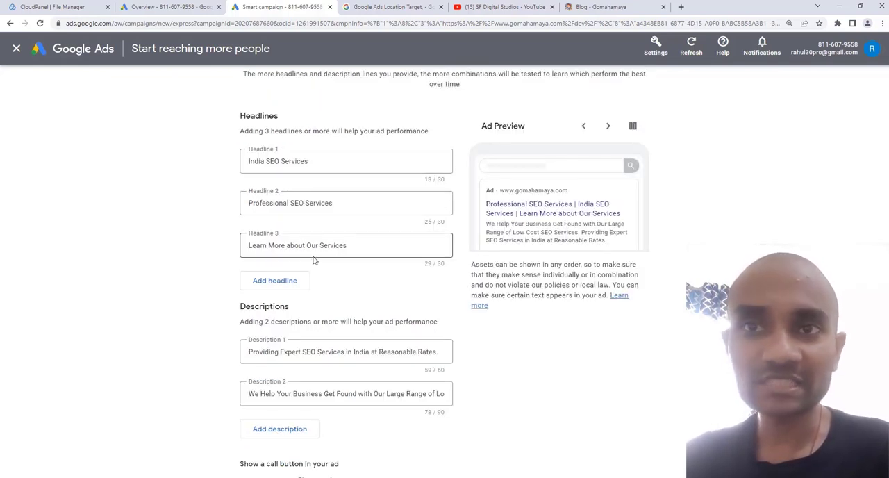
# - Change Headline 1 of the ad to "SEO Services in delhi"
pyautogui.doubleClick(264, 162)
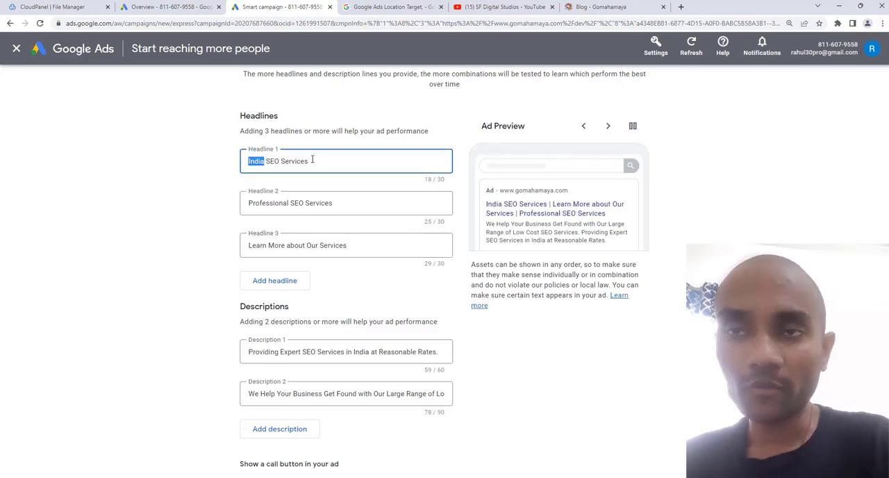
pyautogui.press('BackSpace')
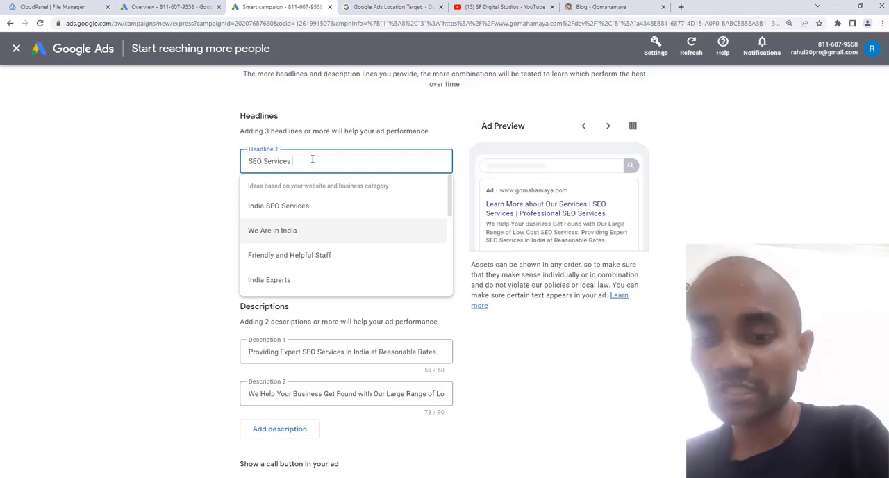
pyautogui.write('in delhi')
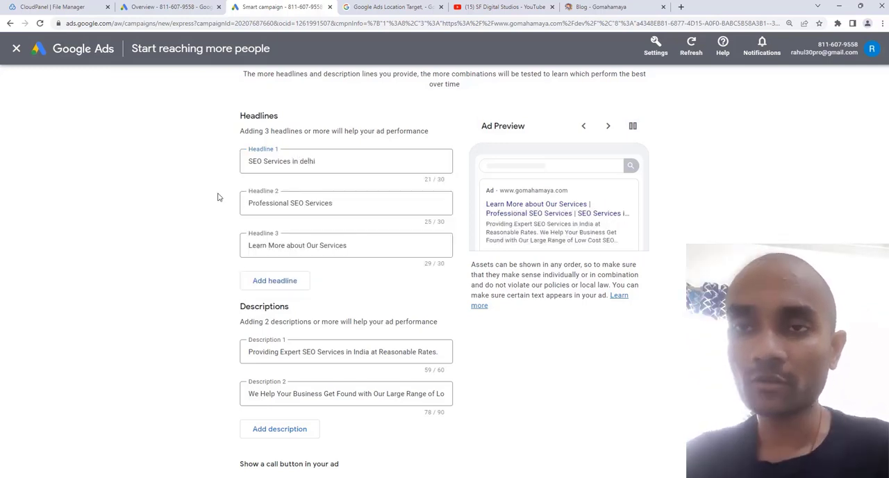
# - Replace the text of Headline 3 with "best digita marketing agency"
pyautogui.click(317, 201)
pyautogui.click(287, 245)
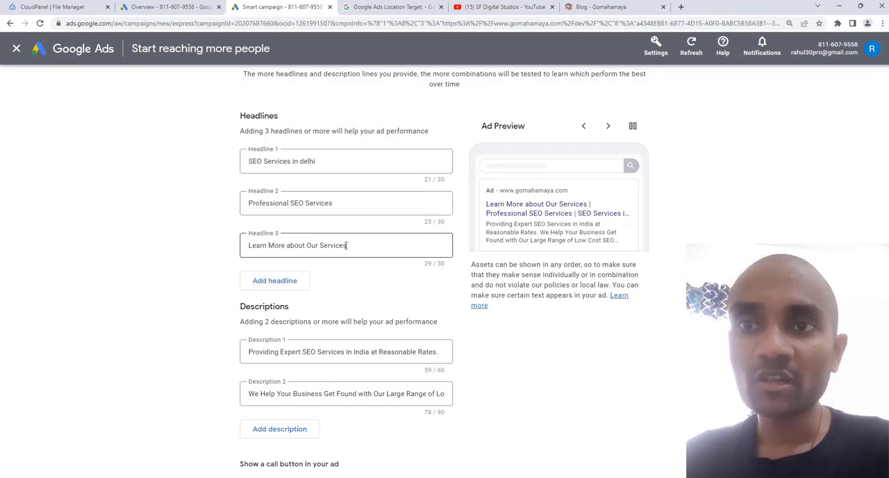
pyautogui.moveTo(346, 245); pyautogui.dragTo(248, 248)
pyautogui.press('BackSpace')
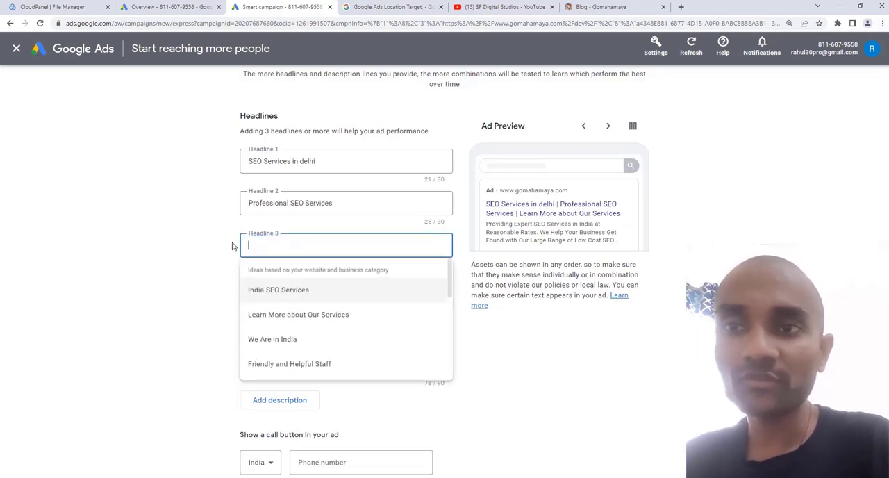
pyautogui.write('best')
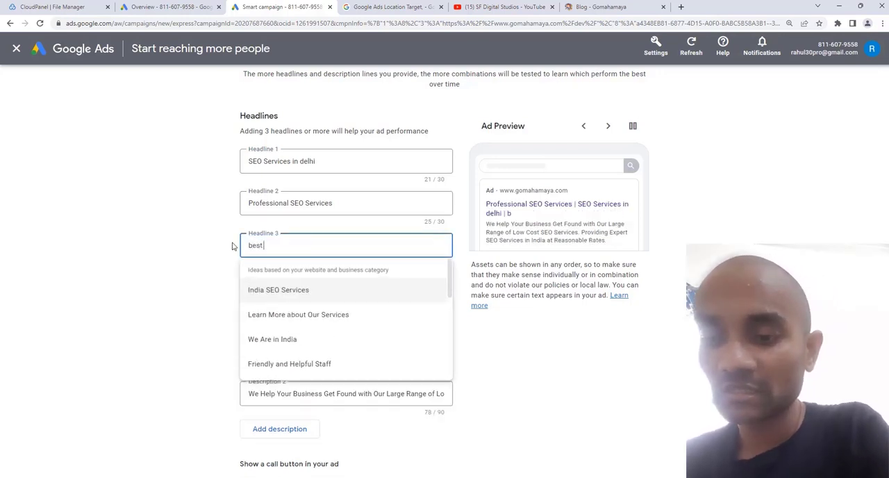
pyautogui.write(' digita')
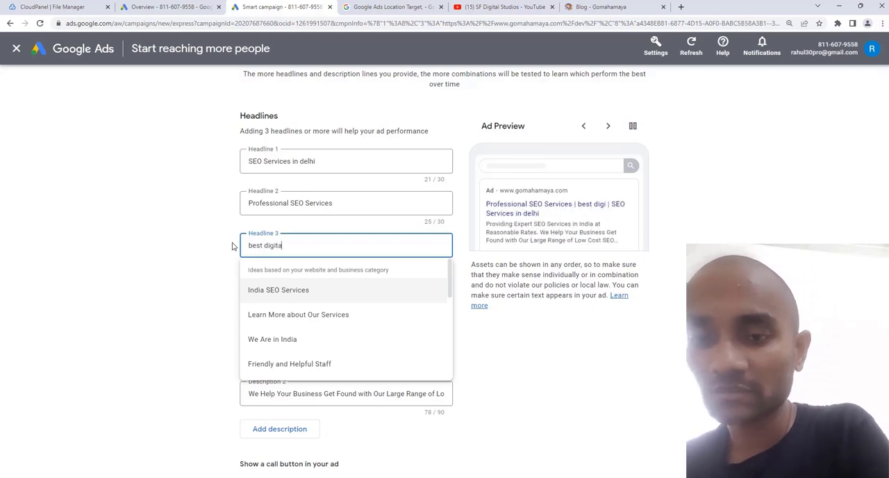
pyautogui.write(' marketing agency')
pyautogui.click(233, 246)
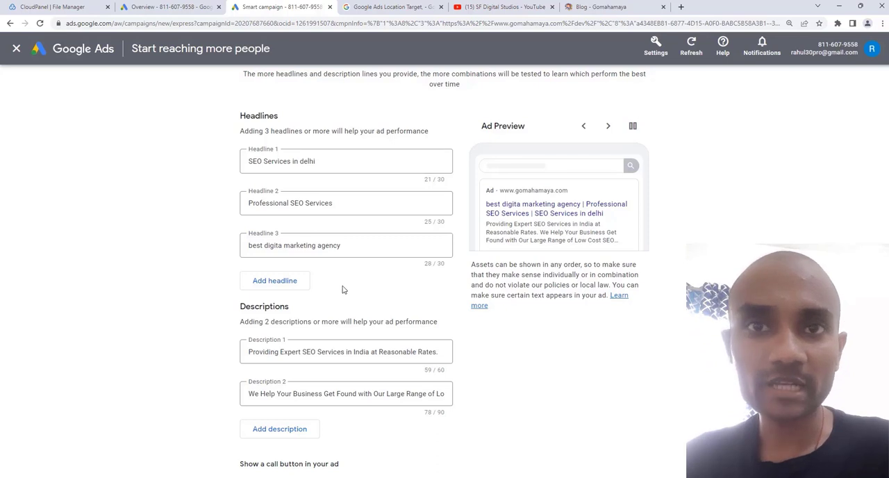
# - Browse through the different headline and description combinations in the ad preview
pyautogui.scroll(-2, 344, 286)
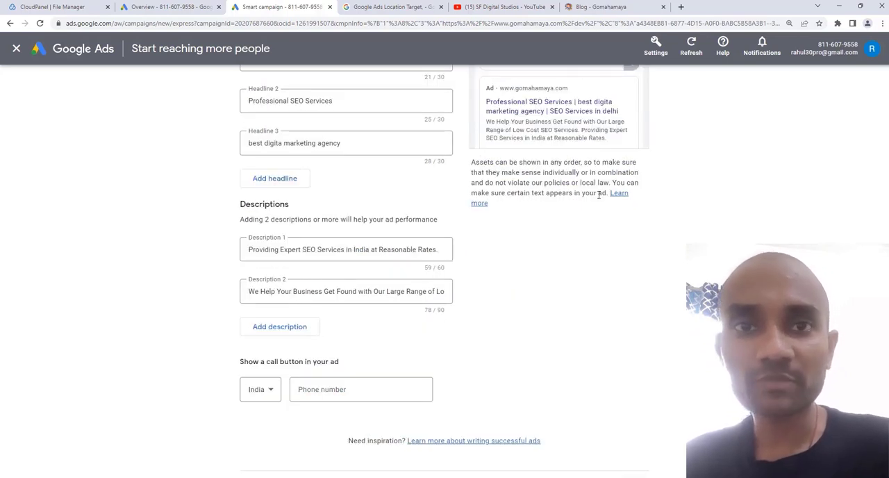
pyautogui.scroll(1, 599, 195)
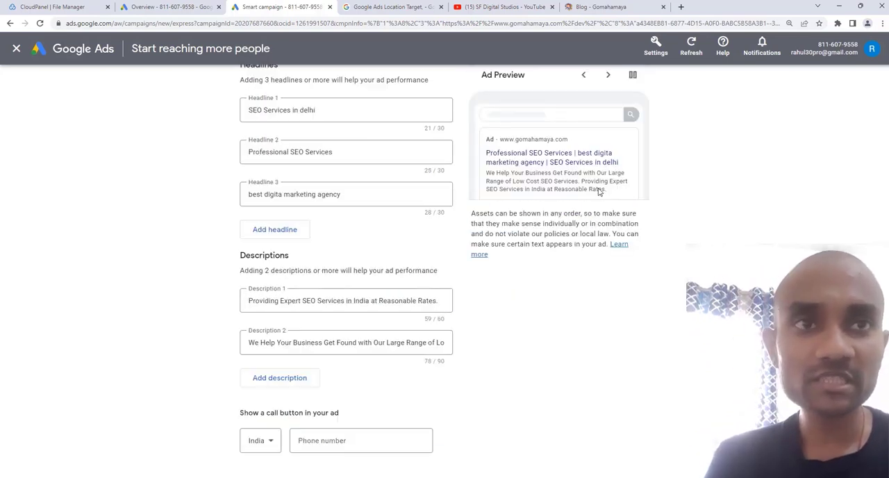
pyautogui.click(607, 78)
pyautogui.click(607, 78)
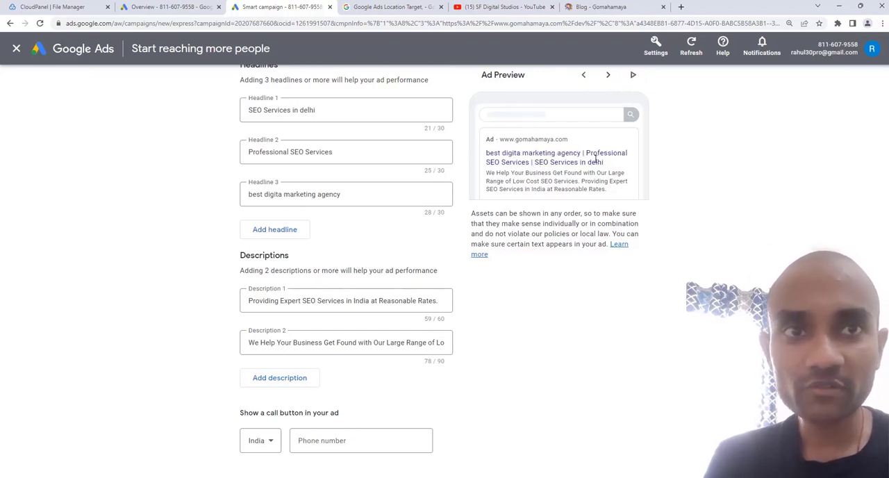
pyautogui.click(608, 75)
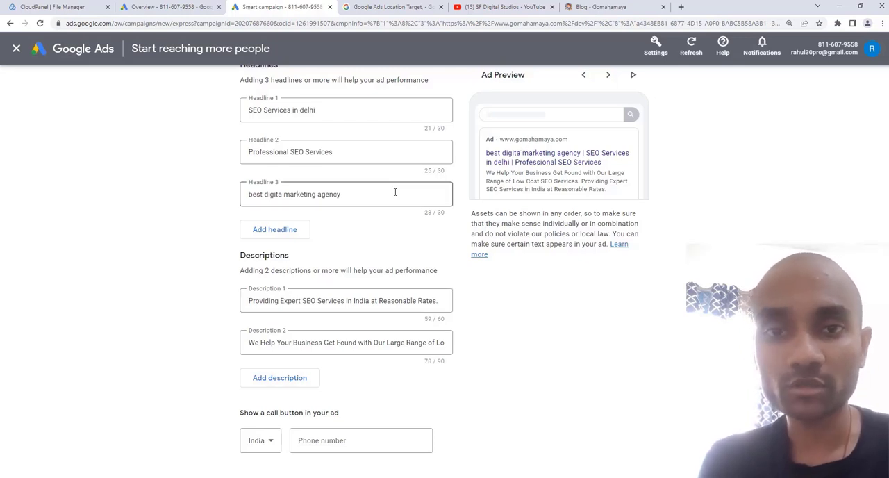
# - Enter a valid business phone number for the ad's call button and continue to the keyword themes
pyautogui.click(334, 441)
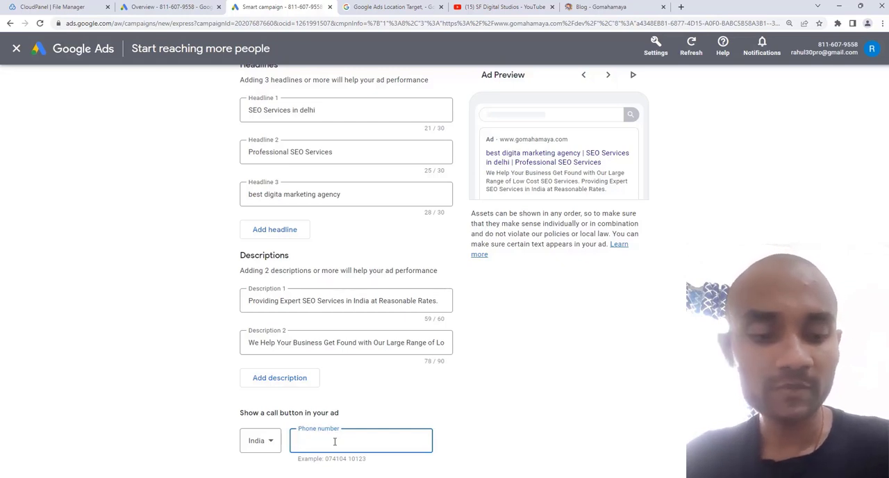
pyautogui.write('000')
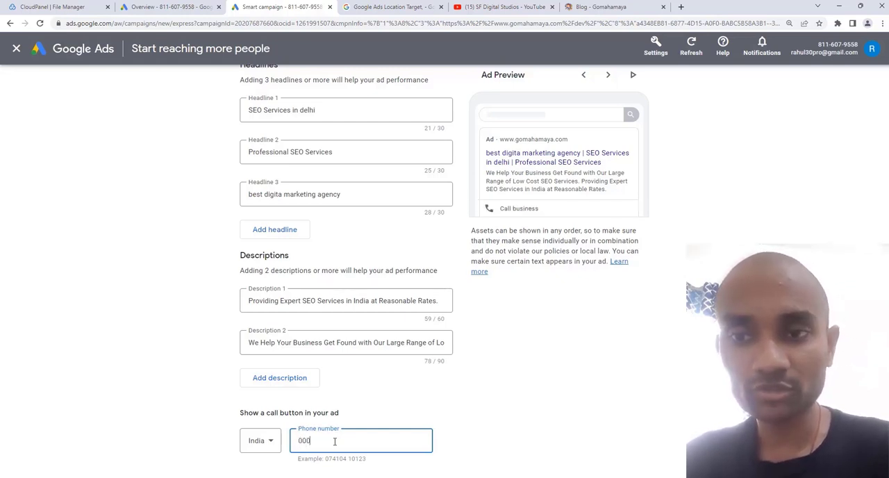
pyautogui.write('0000000')
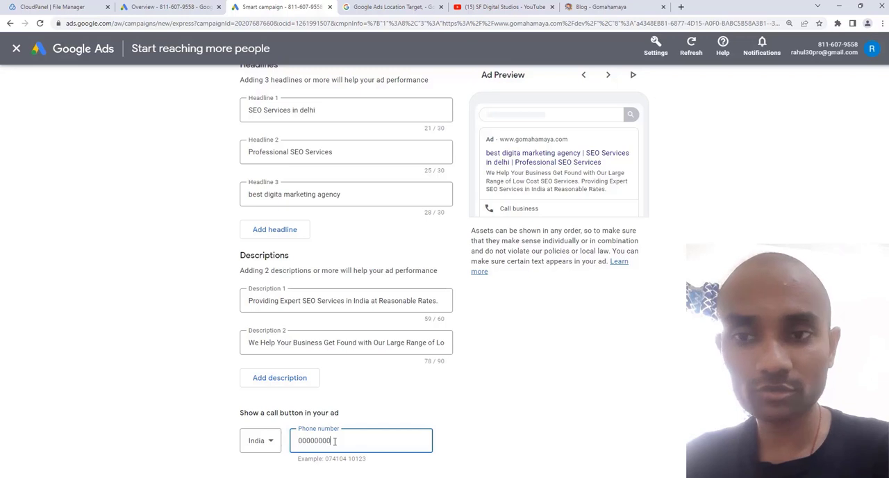
pyautogui.scroll(-3, 337, 411)
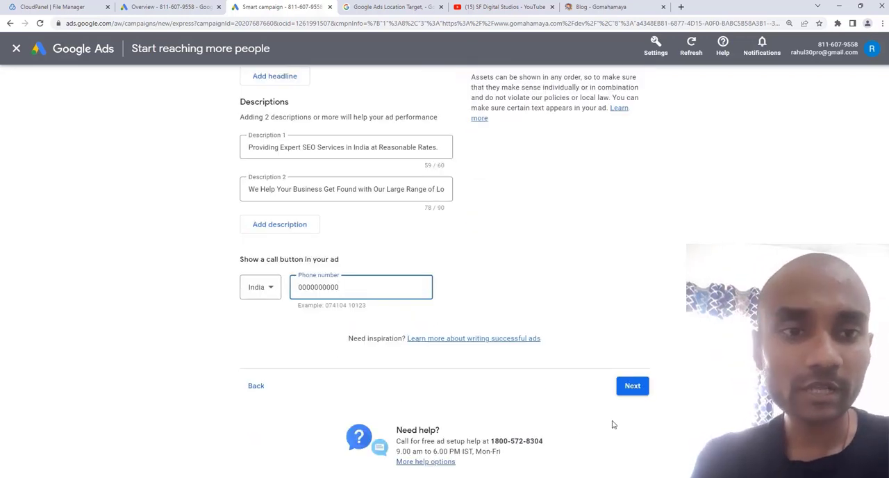
pyautogui.click(627, 398)
pyautogui.doubleClick(323, 287)
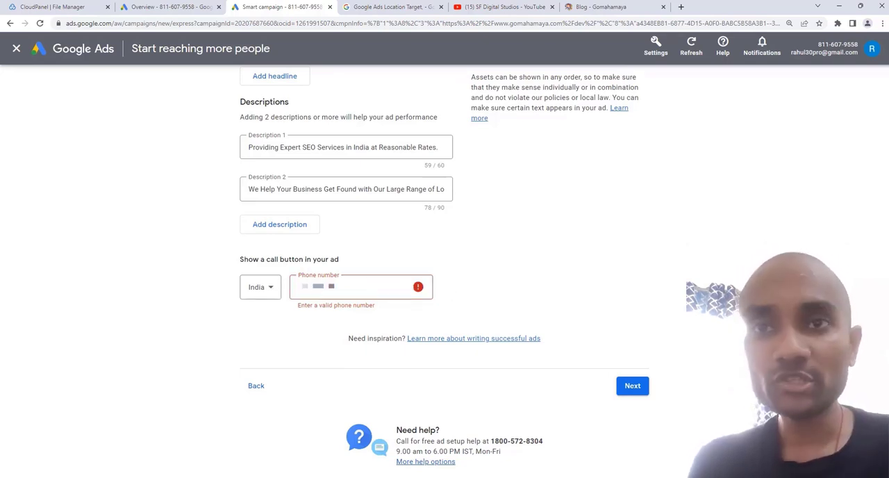
pyautogui.click(632, 385)
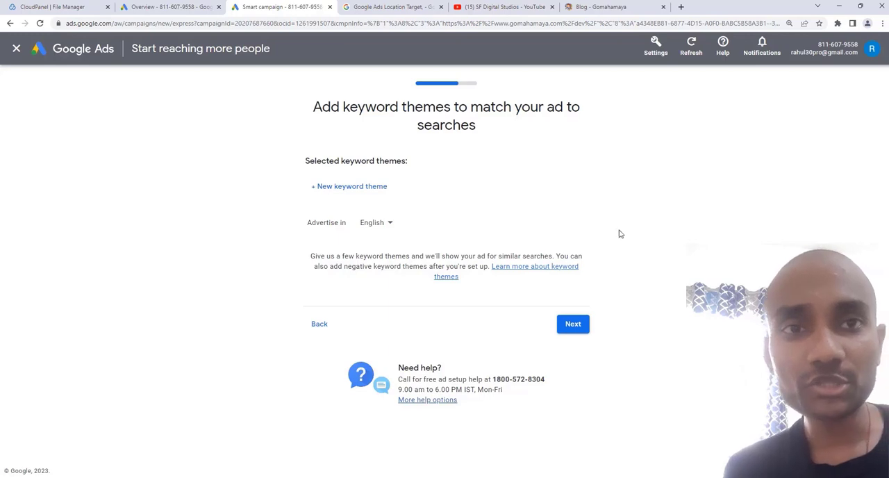
# - Add the suggested keyword theme "digital marketing agency" to the campaign
pyautogui.click(381, 187)
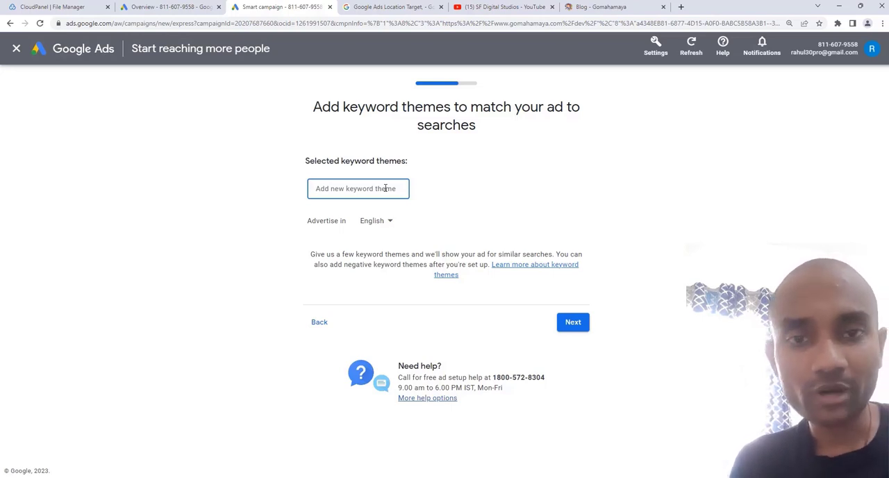
pyautogui.write('de')
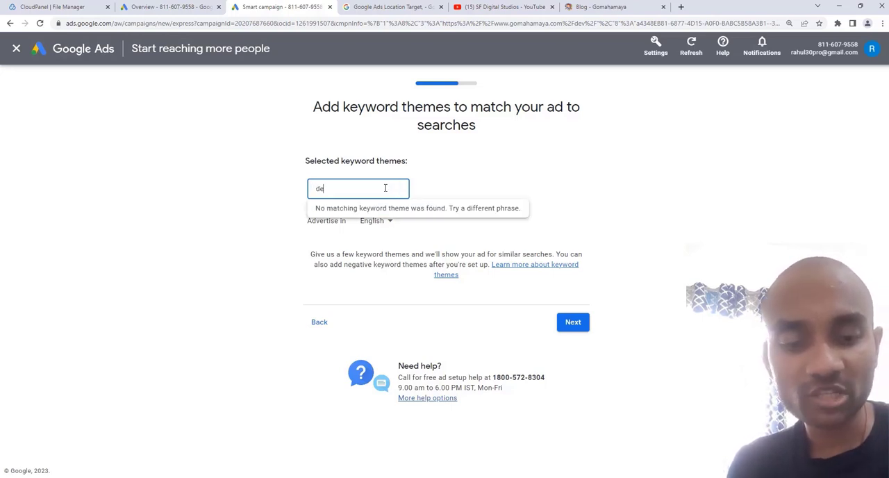
pyautogui.press('BackSpace')
pyautogui.write('igital mar')
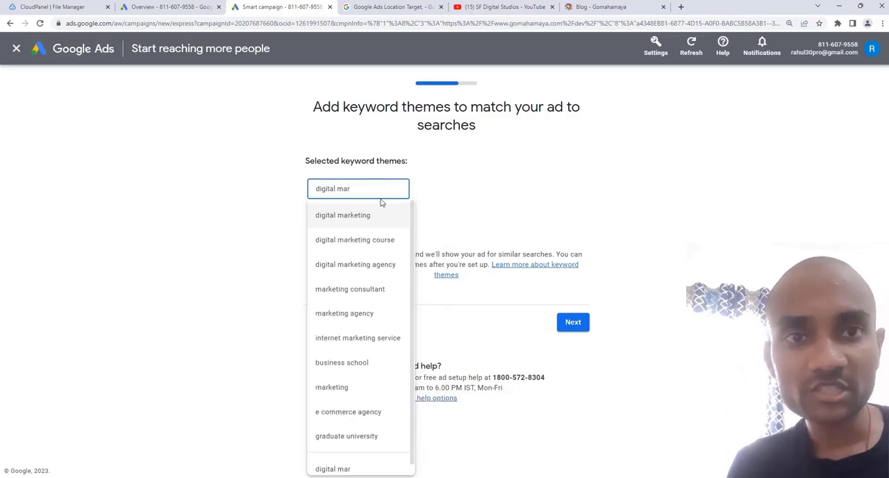
pyautogui.click(373, 265)
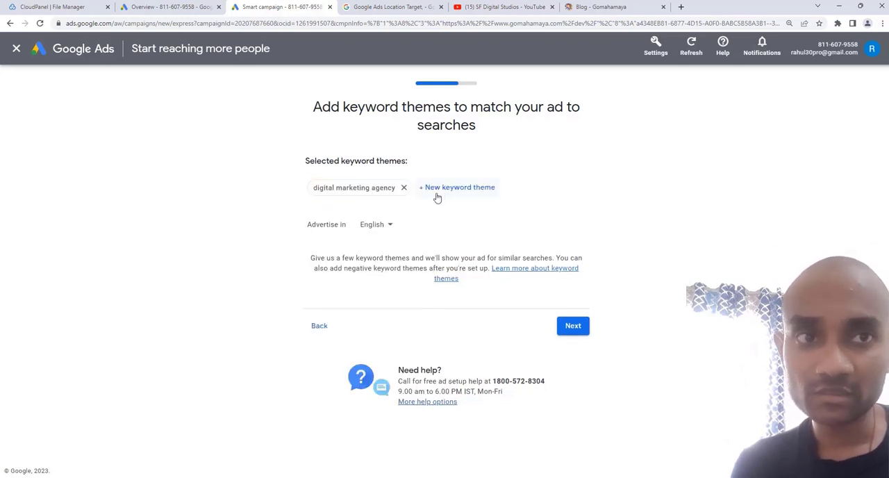
# - Add the suggested keyword themes "seo services" and "search engine optimization company"
pyautogui.click(439, 189)
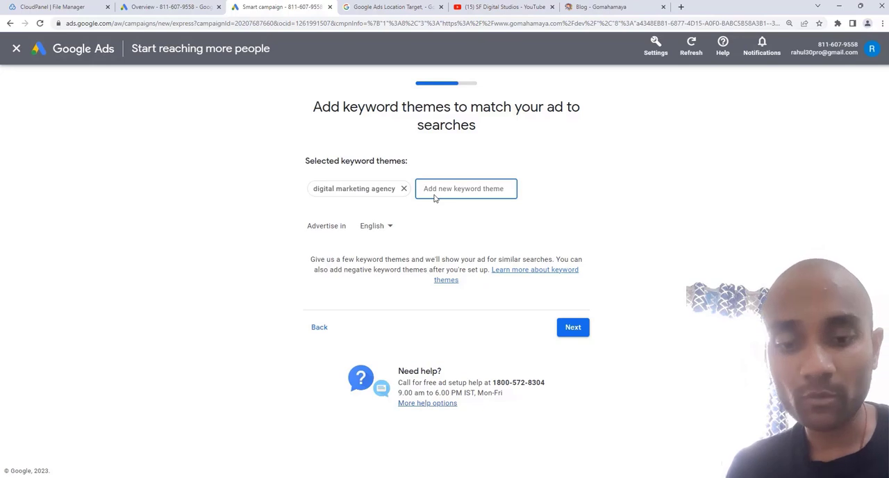
pyautogui.write('seo')
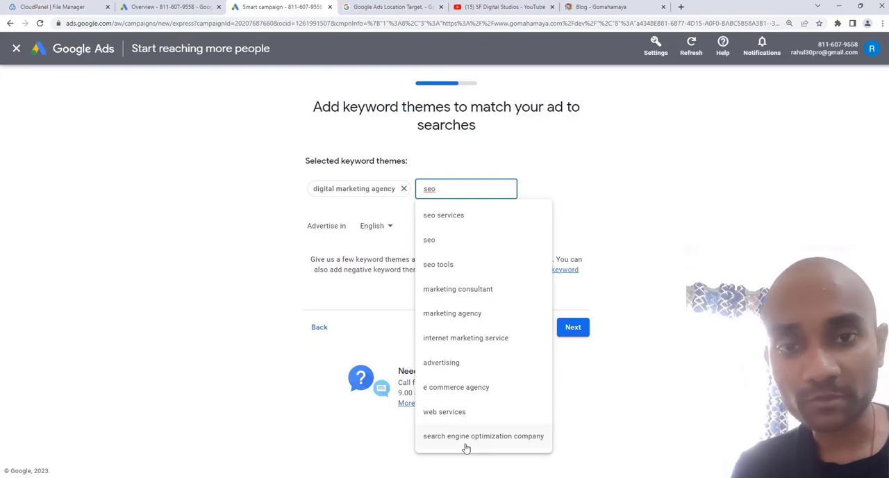
pyautogui.click(472, 216)
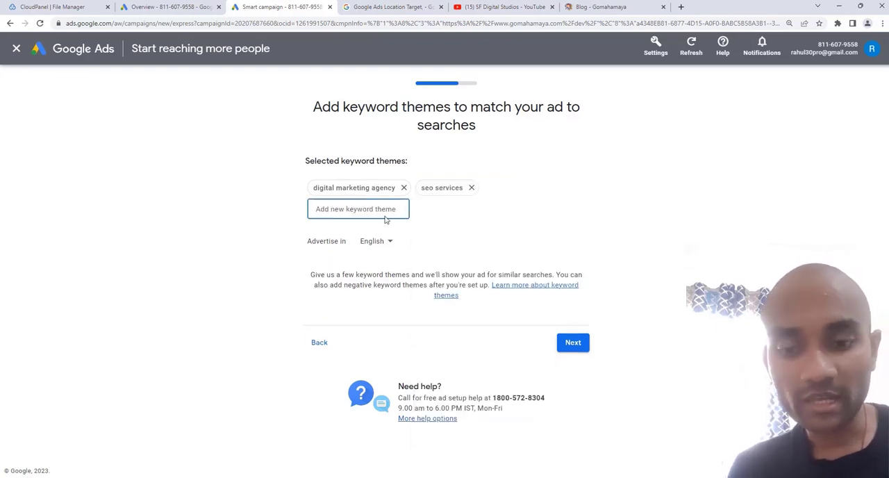
pyautogui.write('seo')
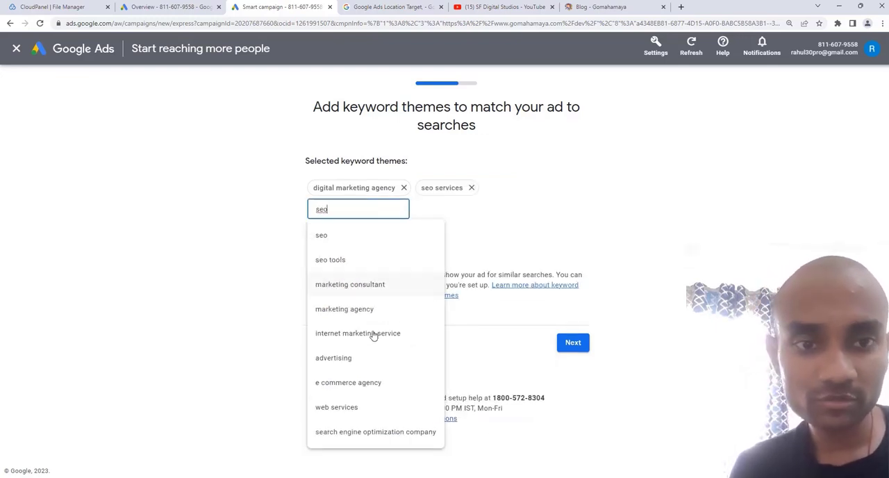
pyautogui.click(375, 432)
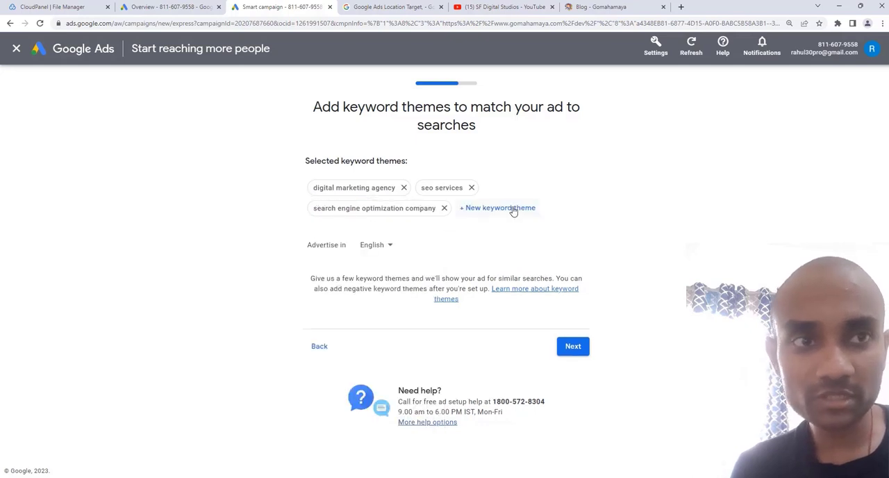
# - Add the keyword theme "organic search engine optimization" and continue to the ad locations, keeping English as the advertising language
pyautogui.click(513, 210)
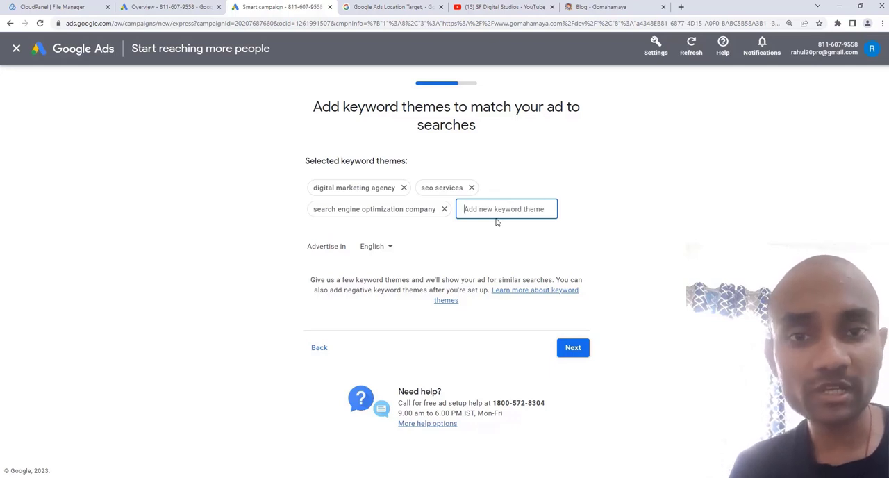
pyautogui.write('seo')
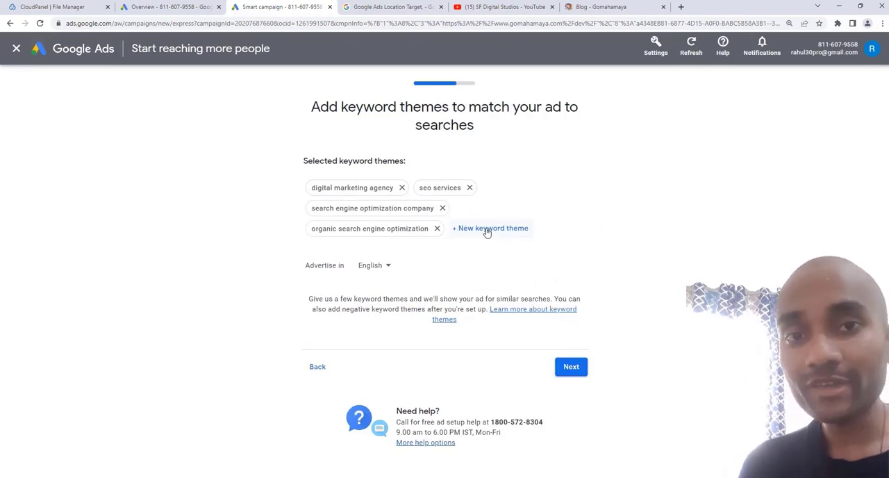
pyautogui.click(371, 268)
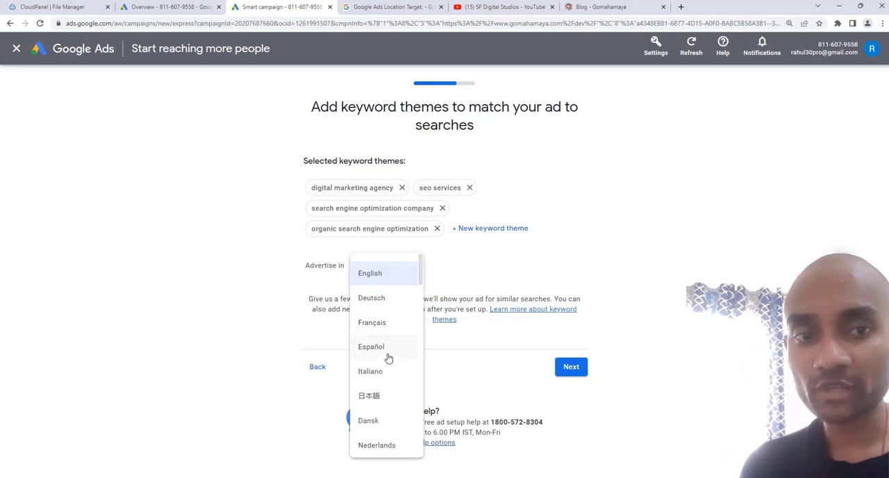
pyautogui.click(624, 257)
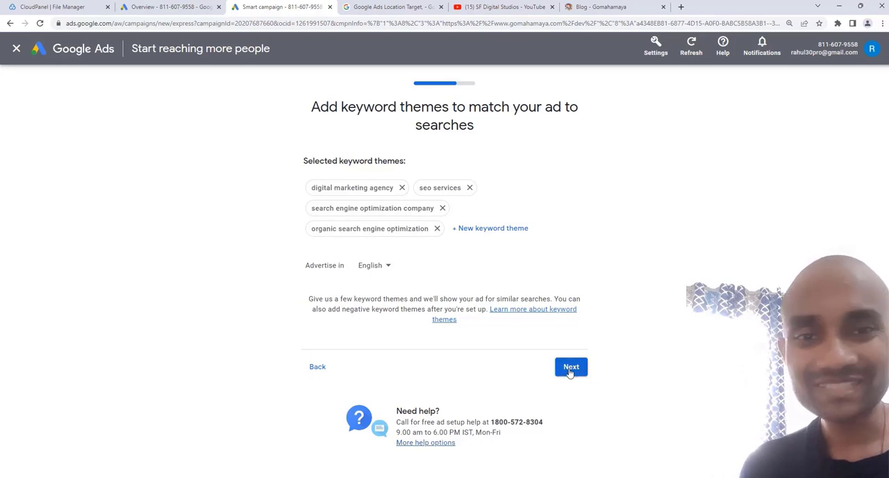
pyautogui.click(570, 369)
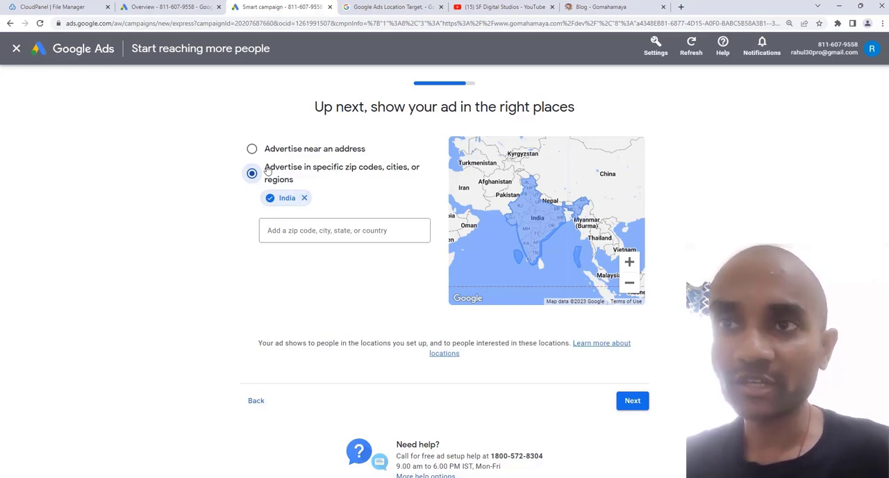
# - Remove India from the ad's targeted locations
pyautogui.click(304, 199)
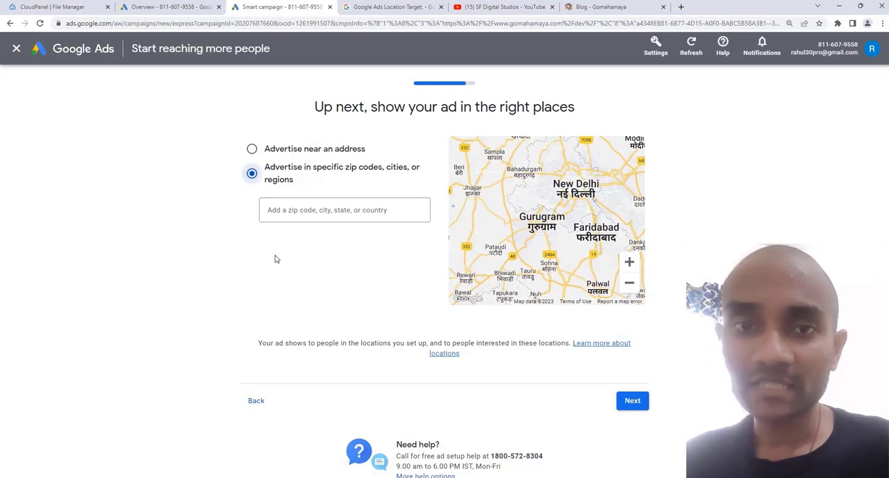
# - Advertise near an address, choosing Gurgaon, Haryana, with a 32 km radius
pyautogui.click(306, 149)
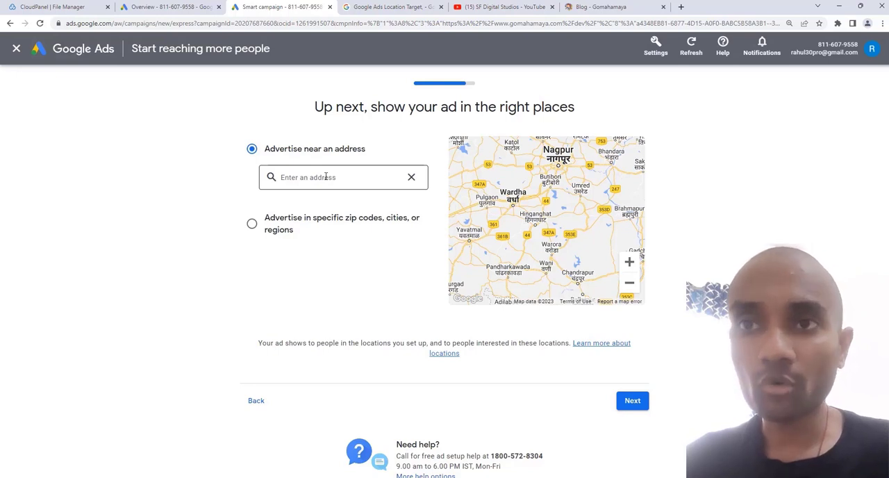
pyautogui.click(325, 177)
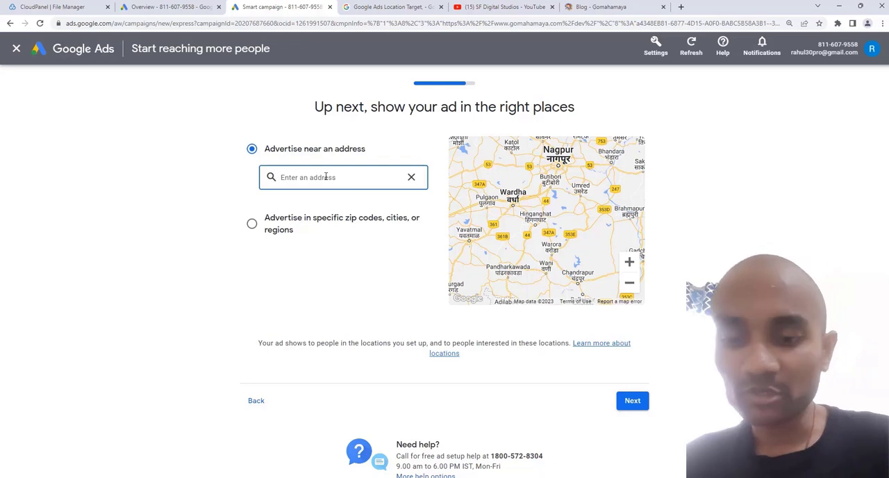
pyautogui.write('gurg')
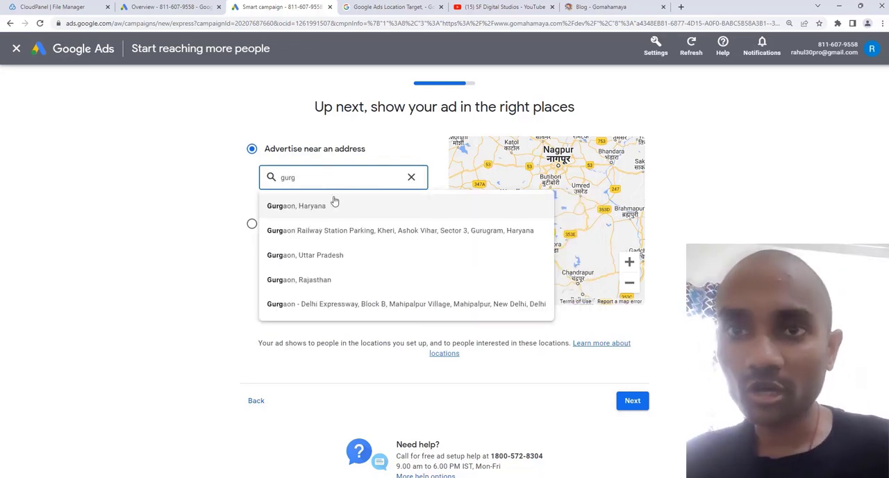
pyautogui.click(333, 203)
pyautogui.moveTo(312, 235); pyautogui.dragTo(334, 232)
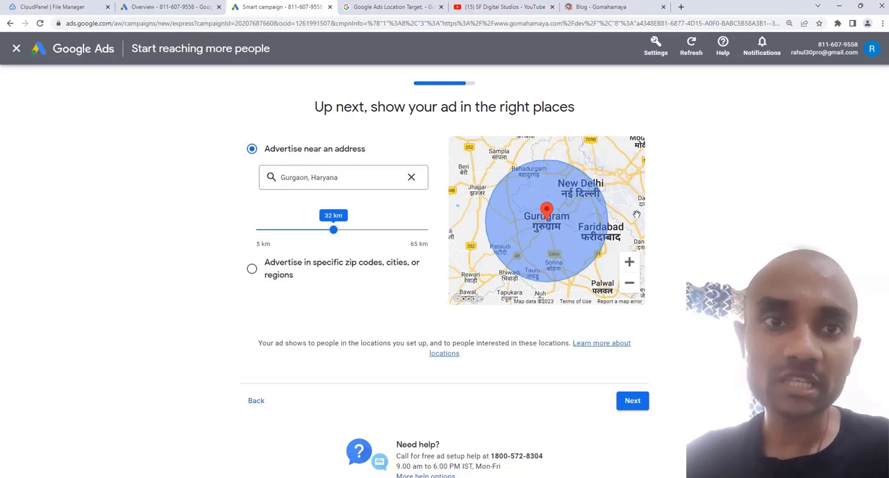
# - Inspect the coverage area on the map and set the radius around Gurgaon to 35 km
pyautogui.click(629, 264)
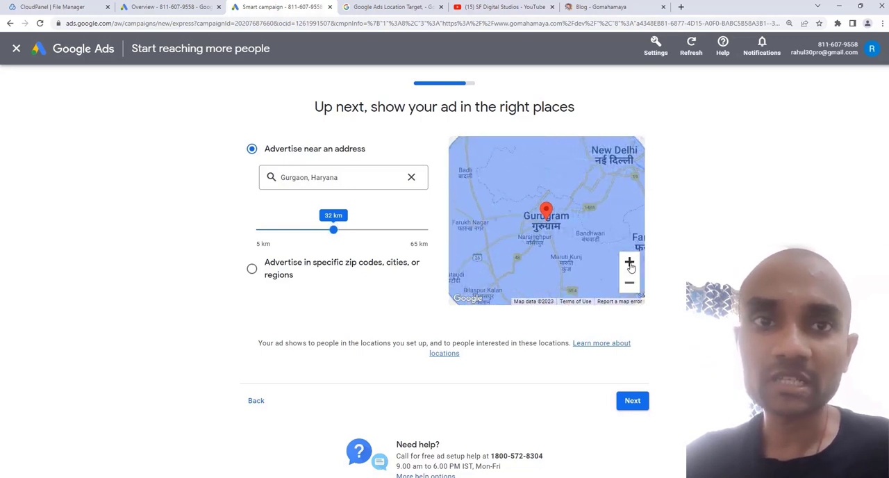
pyautogui.click(630, 283)
pyautogui.click(631, 284)
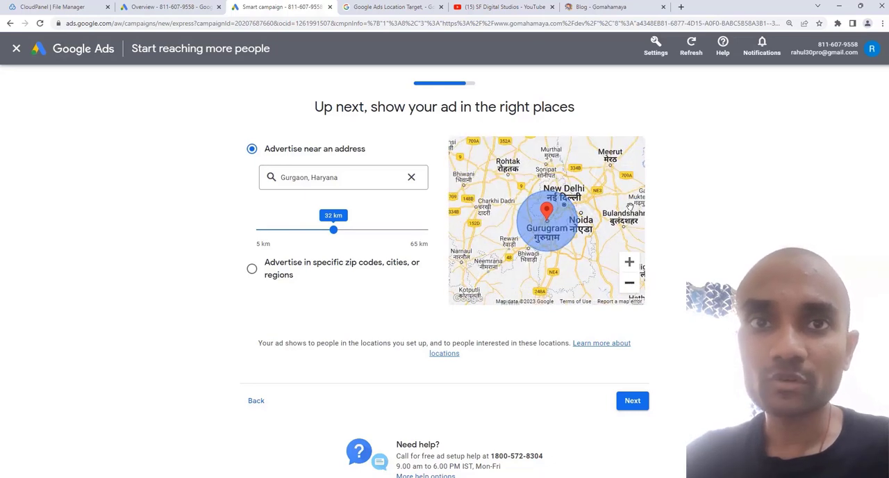
pyautogui.moveTo(346, 235); pyautogui.dragTo(343, 230)
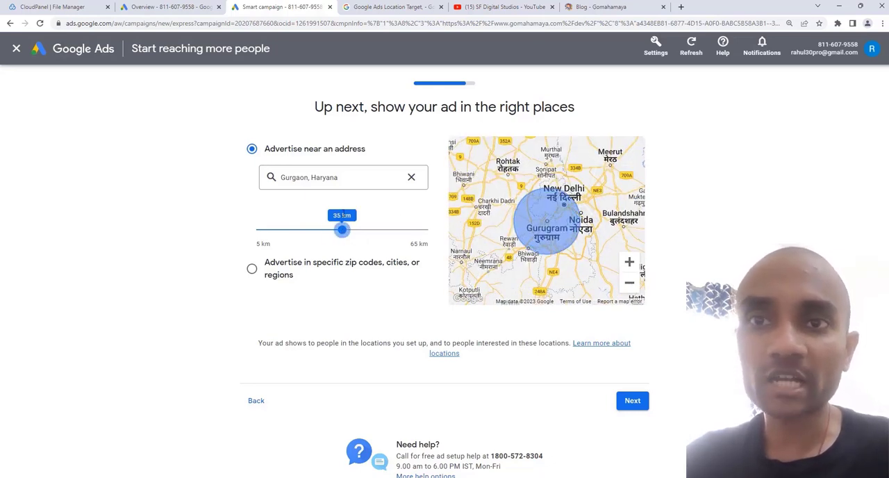
# - Switch to advertising in specific zip codes, cities or regions and add Dubai, Sharjah and Ras Al-Khaimah
pyautogui.click(252, 270)
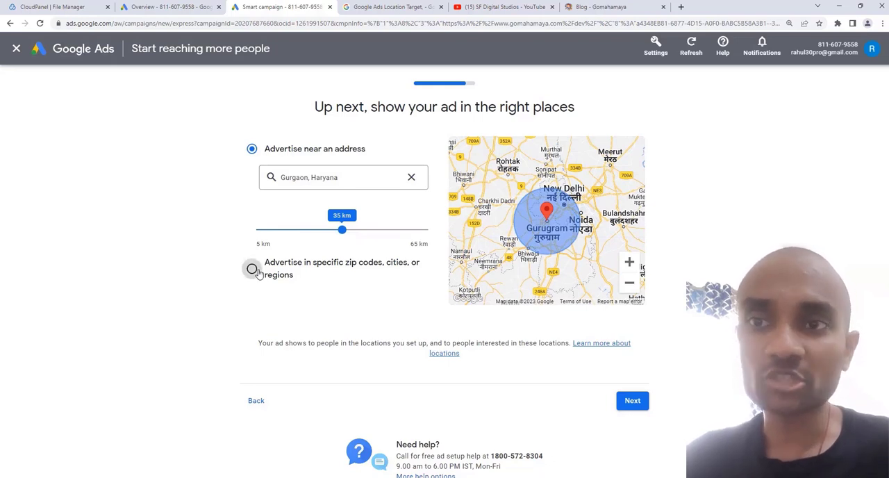
pyautogui.click(297, 210)
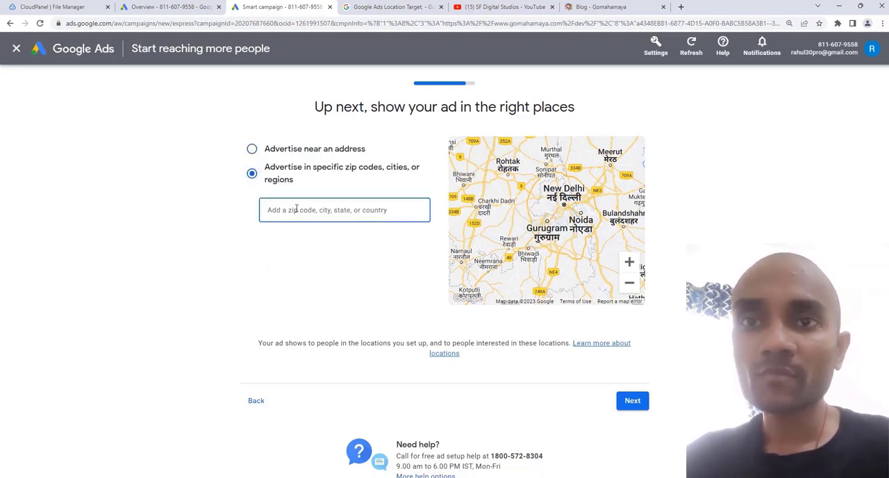
pyautogui.write('dubai')
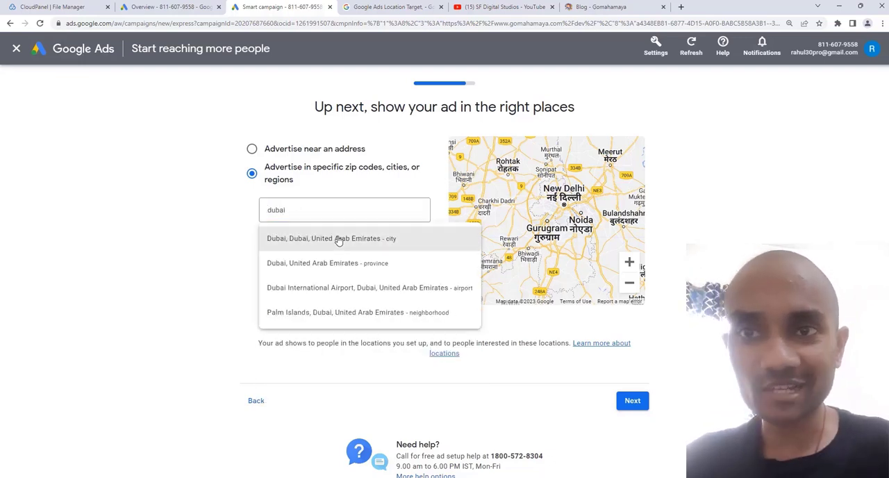
pyautogui.click(336, 239)
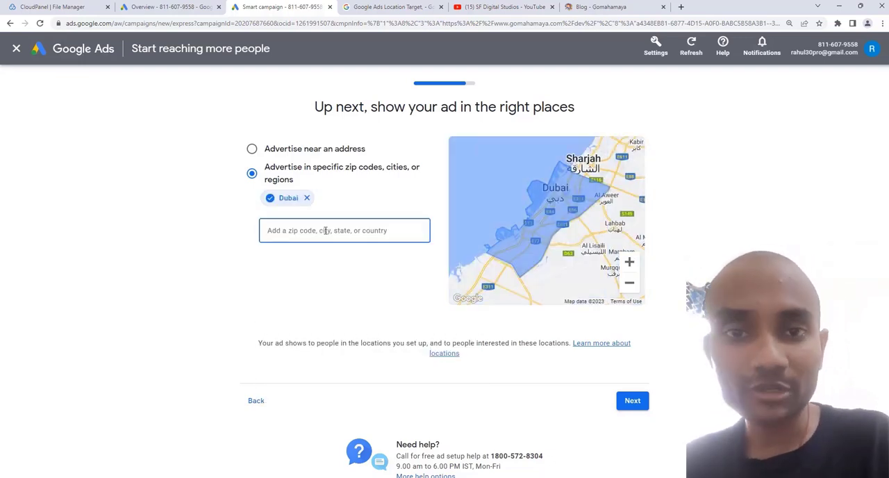
pyautogui.write('shar')
pyautogui.click(332, 255)
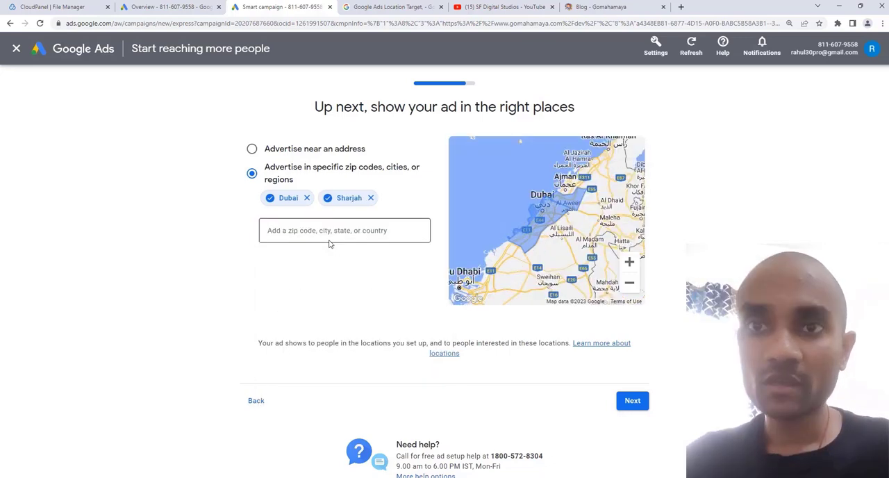
pyautogui.click(329, 235)
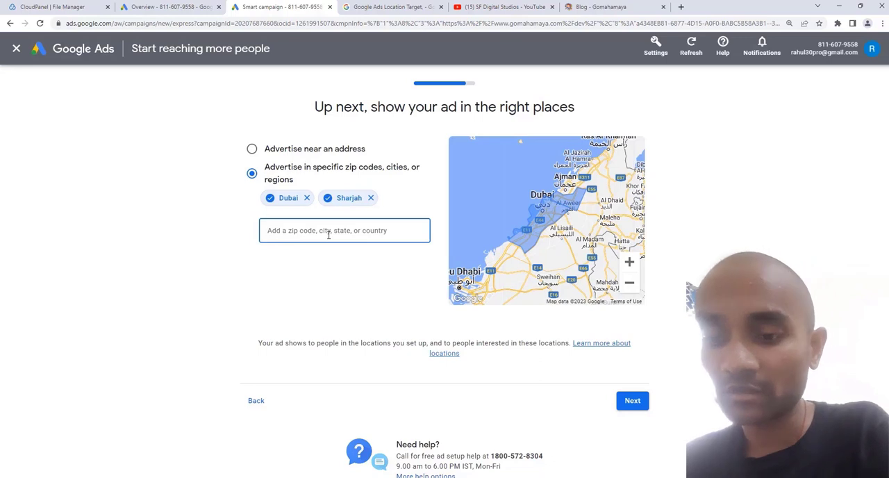
pyautogui.write('ras')
pyautogui.click(329, 261)
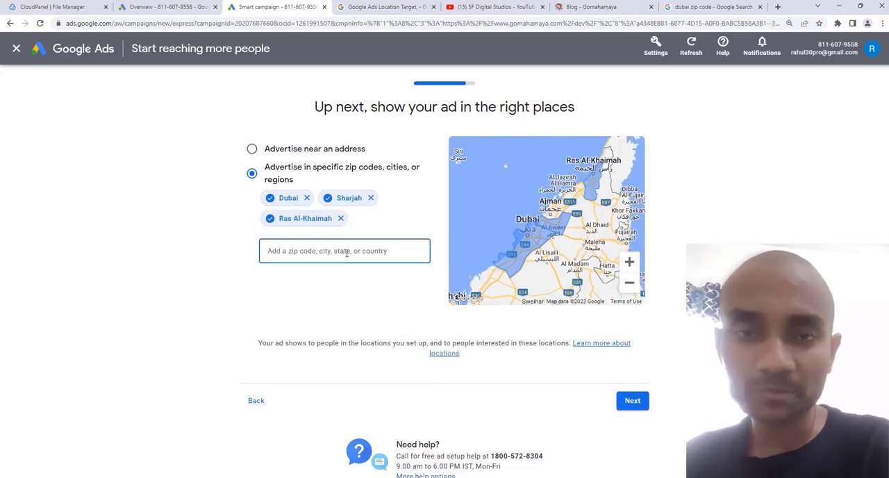
# - Add the Uttar Pradesh, India postal codes 230135 and 230134 to the ad locations
pyautogui.write('20900')
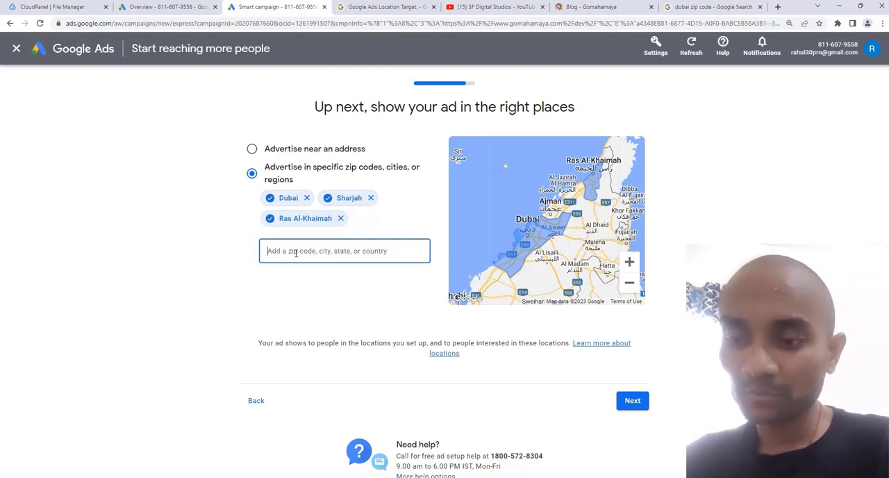
pyautogui.write('23013')
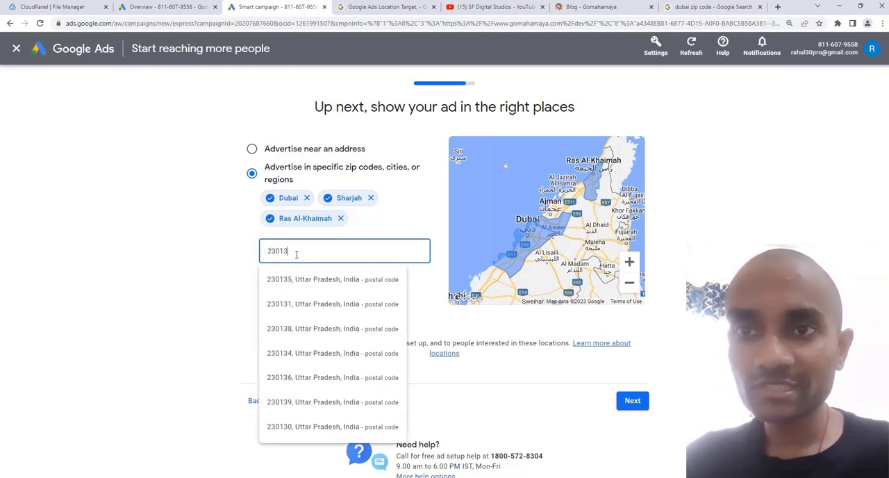
pyautogui.click(327, 282)
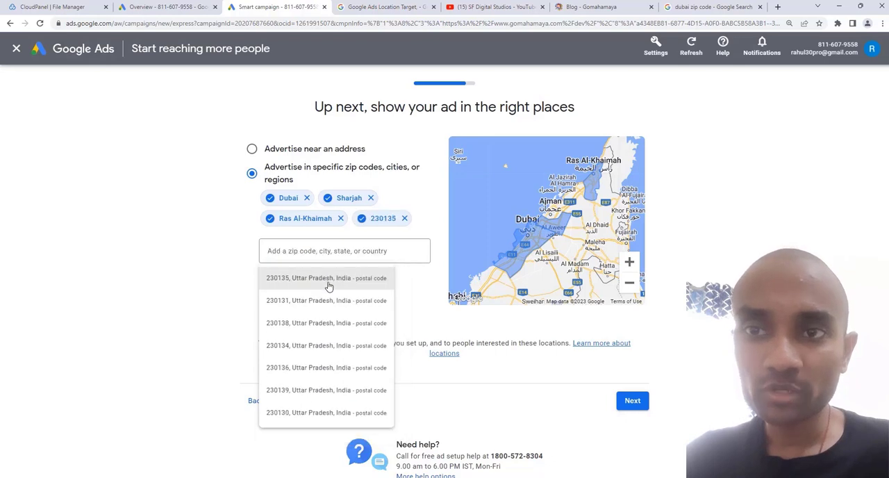
pyautogui.rightClick(336, 254)
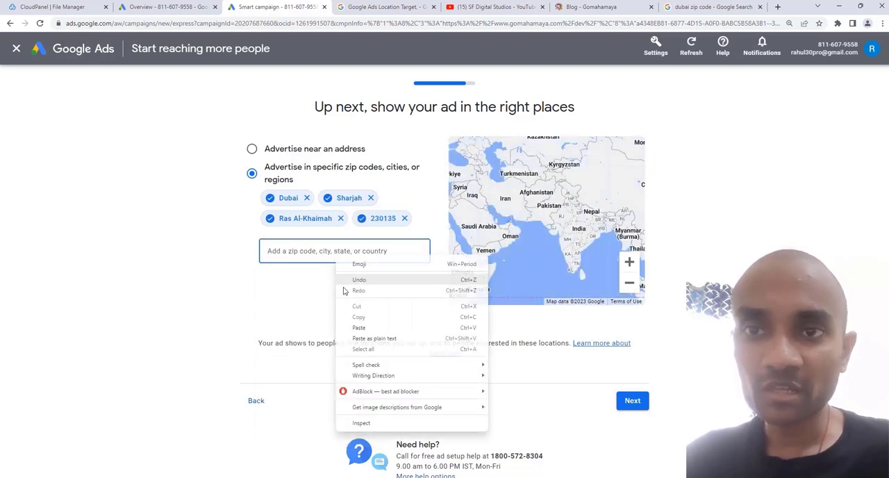
pyautogui.click(360, 332)
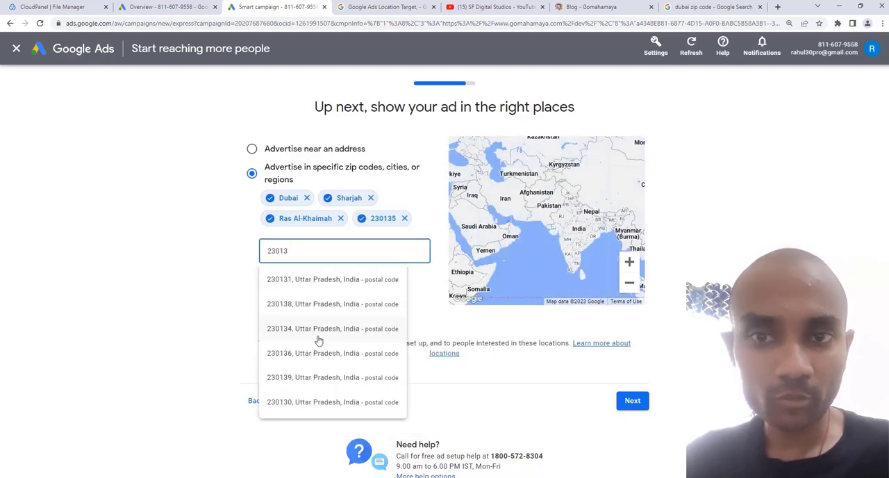
pyautogui.click(319, 335)
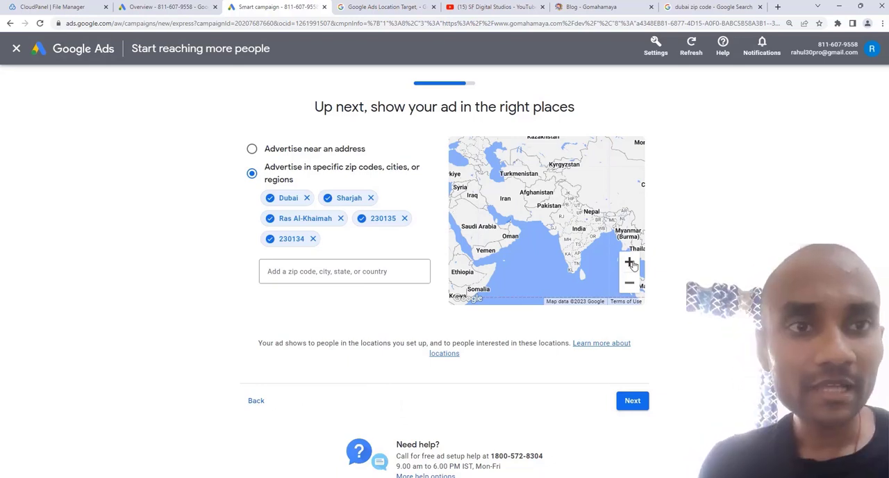
# - Remove Dubai, Sharjah and Ras Al-Khaimah from the ad locations
pyautogui.click(630, 262)
pyautogui.moveTo(589, 224); pyautogui.dragTo(524, 215)
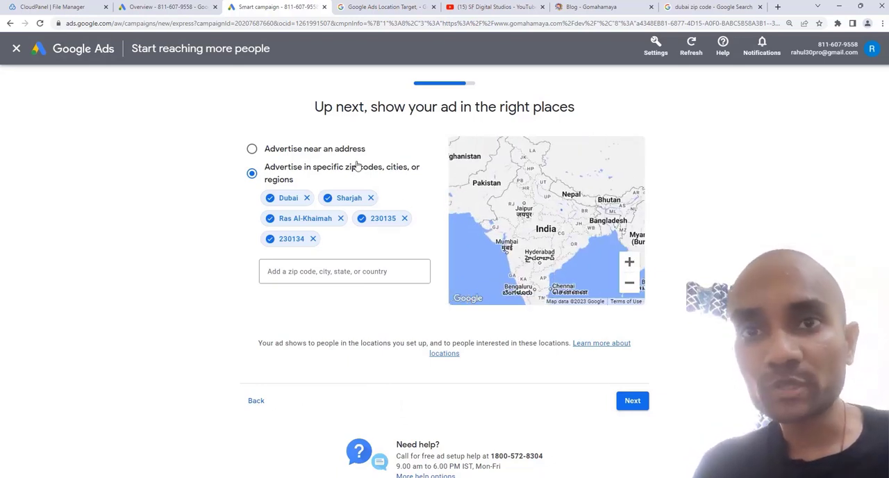
pyautogui.click(306, 198)
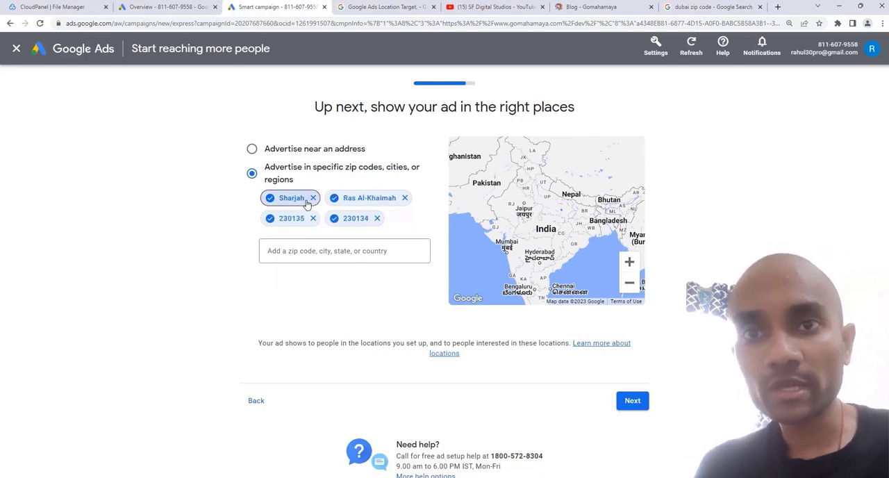
pyautogui.click(313, 198)
pyautogui.click(339, 198)
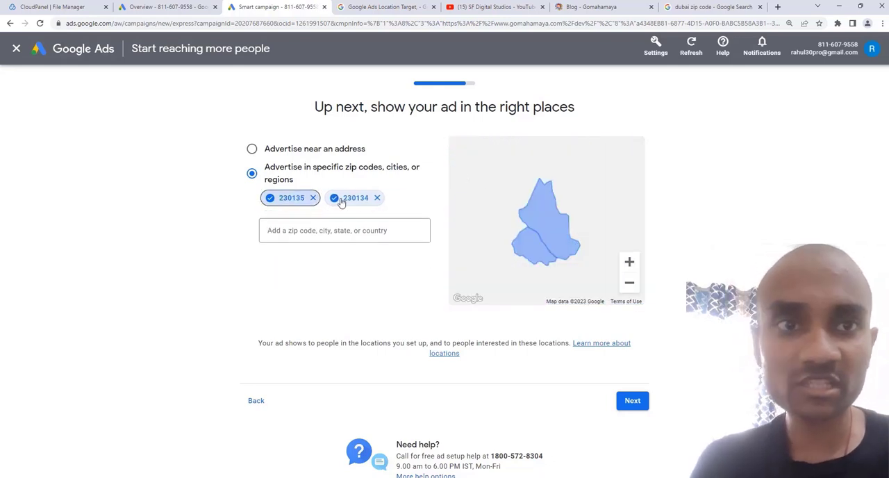
# - Check the area of the two postal codes on the map and continue to the campaign budget
pyautogui.moveTo(581, 212)
pyautogui.mouseDown()
pyautogui.moveTo(551, 218)
pyautogui.moveTo(631, 199)
pyautogui.moveTo(589, 201)
pyautogui.mouseUp()
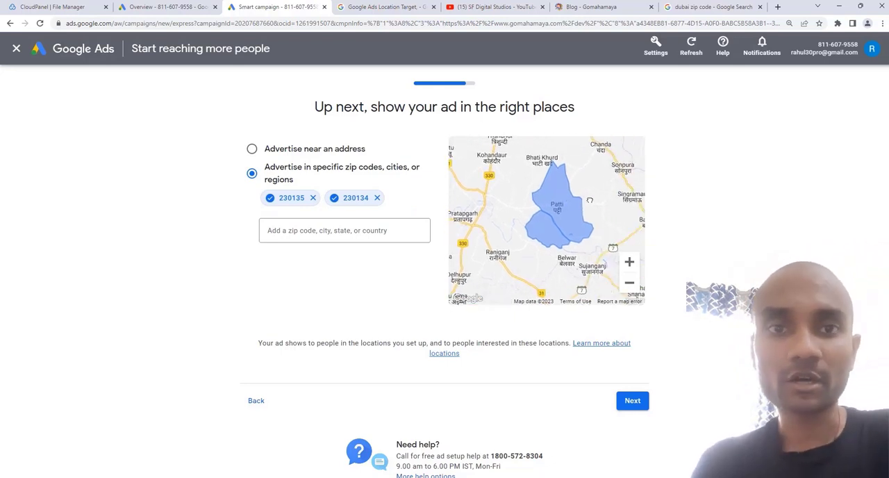
pyautogui.click(348, 231)
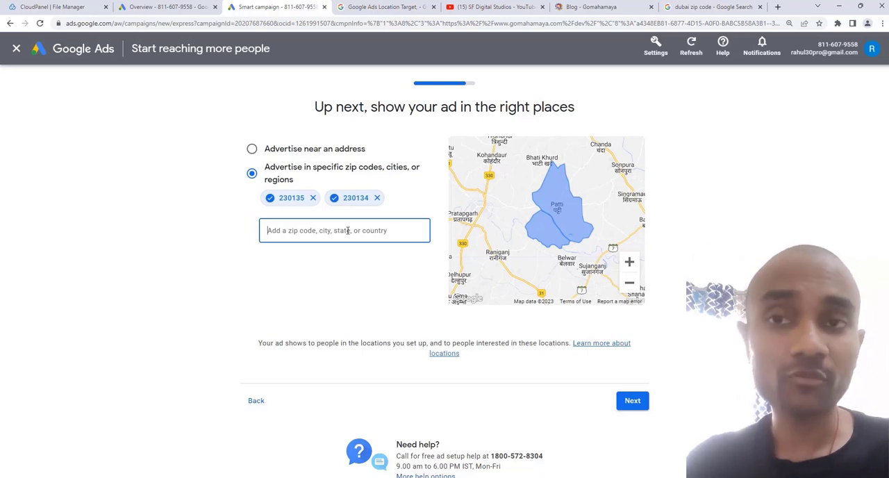
pyautogui.click(641, 403)
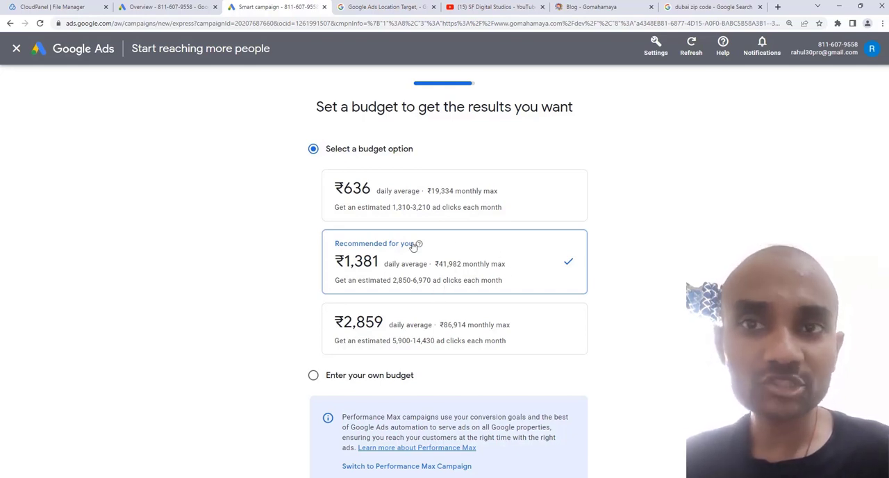
# - Enter a custom budget of ₹500 daily average and continue to the campaign review
pyautogui.click(422, 200)
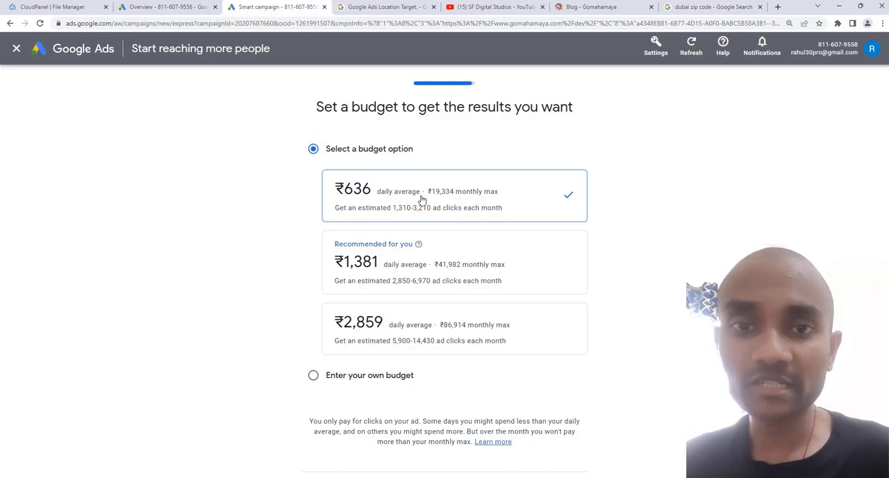
pyautogui.click(374, 381)
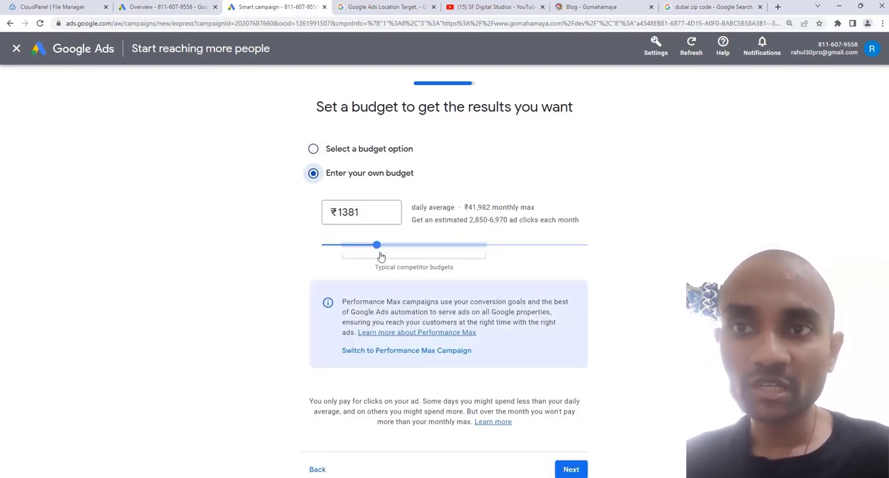
pyautogui.moveTo(376, 244); pyautogui.dragTo(356, 245)
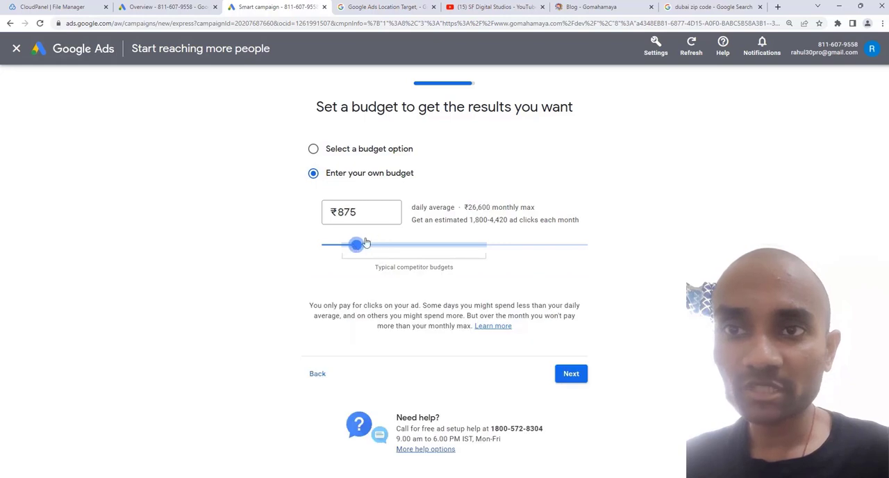
pyautogui.doubleClick(348, 203)
pyautogui.write('500')
pyautogui.click(245, 267)
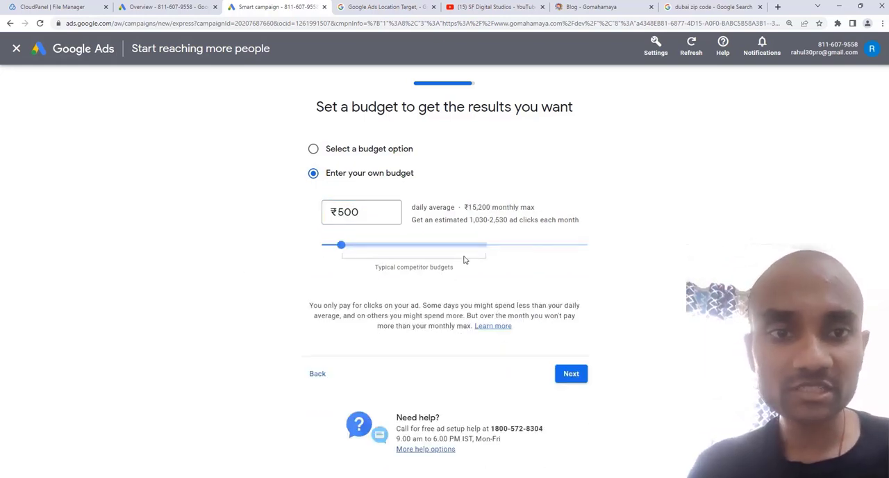
pyautogui.click(583, 374)
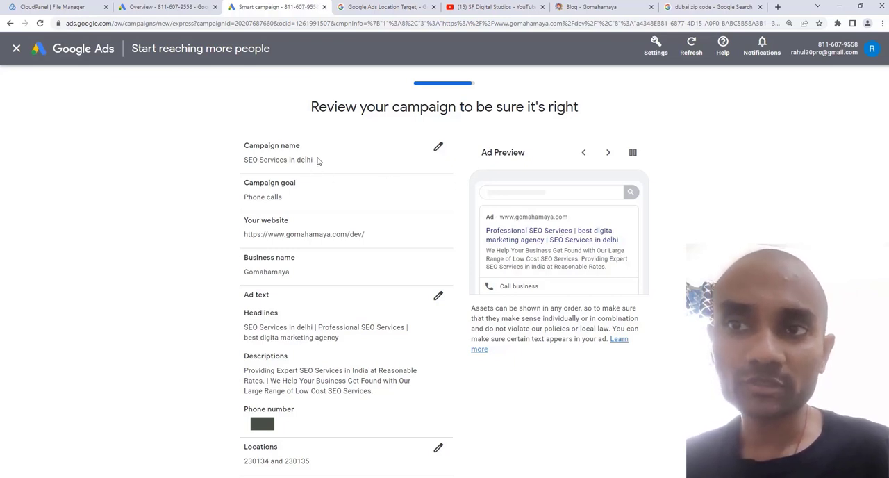
# - Review the campaign goal and website in the campaign summary
pyautogui.moveTo(285, 198); pyautogui.dragTo(244, 200)
pyautogui.click(258, 196)
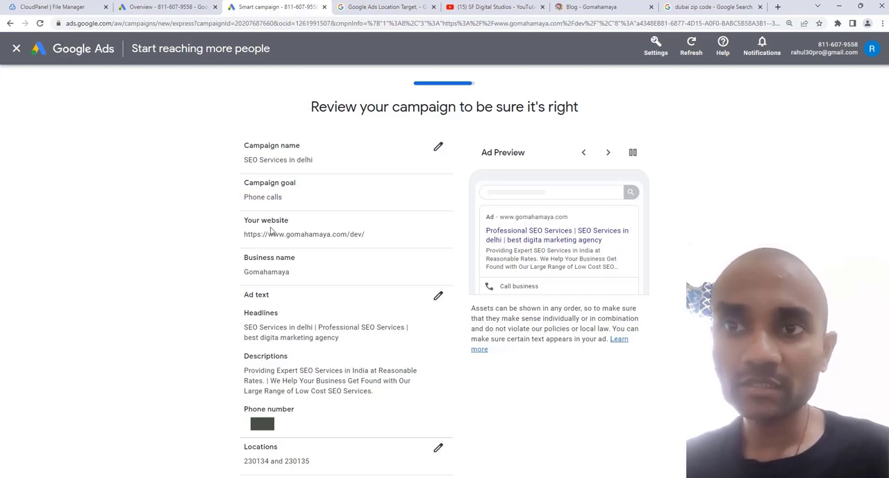
pyautogui.moveTo(367, 236); pyautogui.dragTo(244, 244)
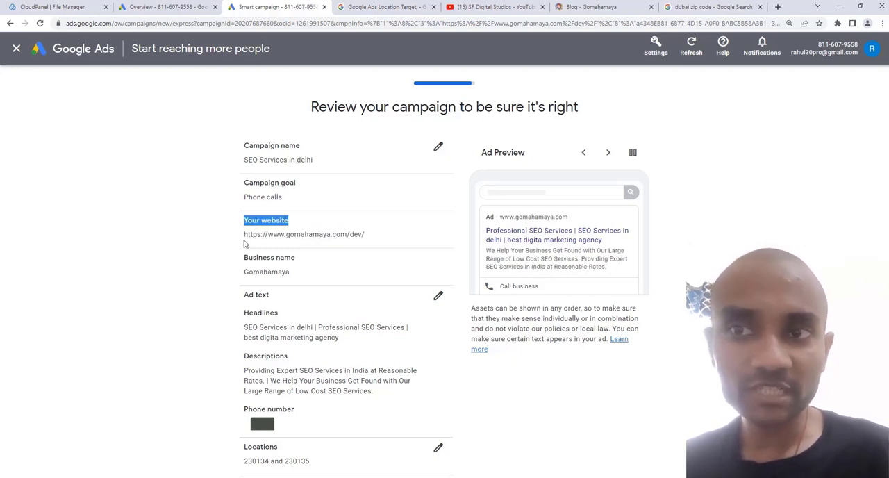
pyautogui.click(298, 230)
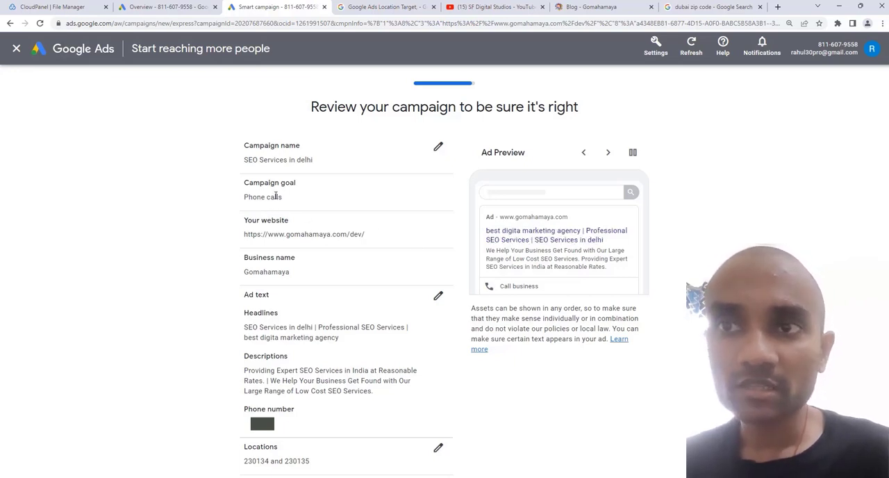
# - Check the goal, ad text and budget in the campaign summary and finish the campaign, skipping the Google Analytics connection
pyautogui.moveTo(244, 183); pyautogui.dragTo(248, 198)
pyautogui.click(260, 199)
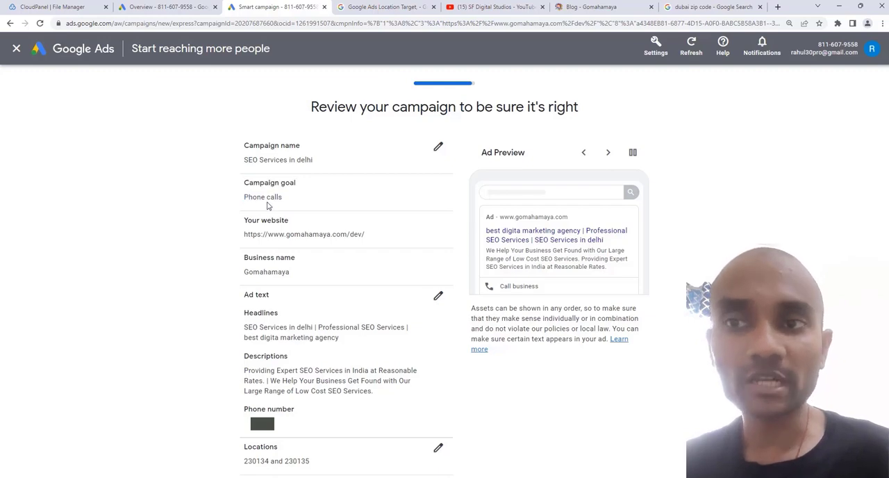
pyautogui.scroll(-2, 268, 206)
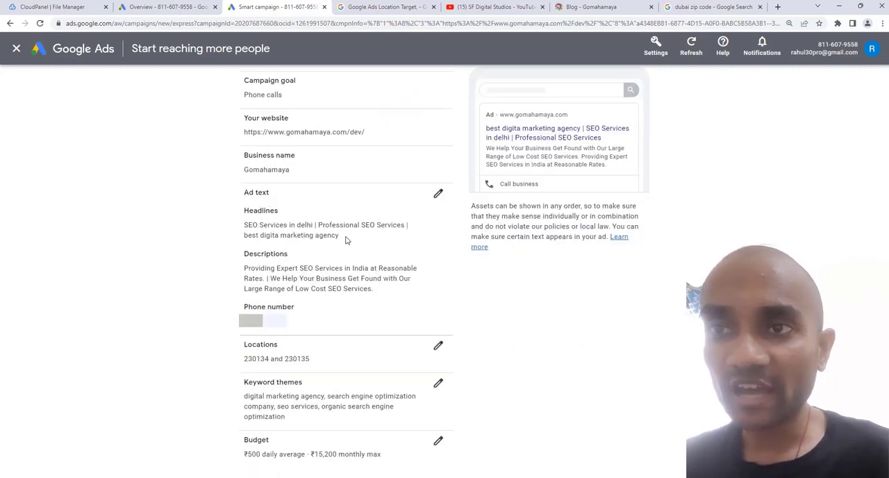
pyautogui.moveTo(346, 238); pyautogui.dragTo(252, 237)
pyautogui.moveTo(385, 288); pyautogui.dragTo(275, 268)
pyautogui.click(295, 266)
pyautogui.scroll(-2, 296, 266)
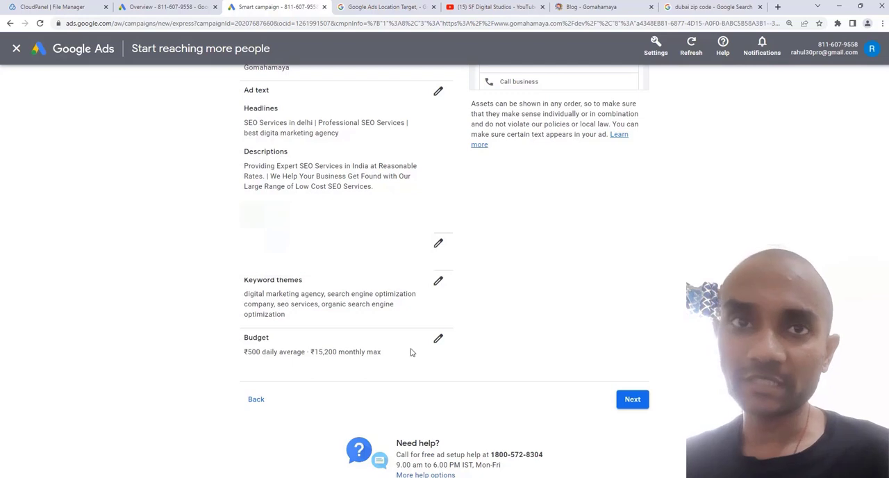
pyautogui.click(635, 400)
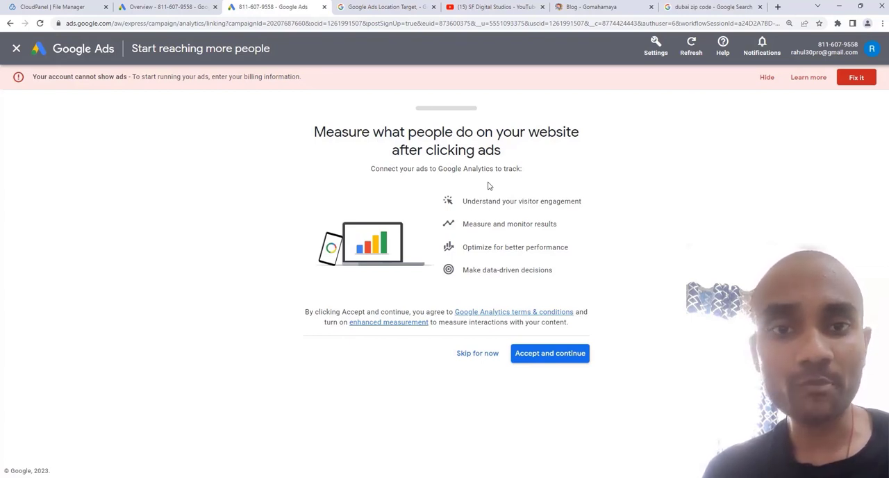
pyautogui.click(484, 357)
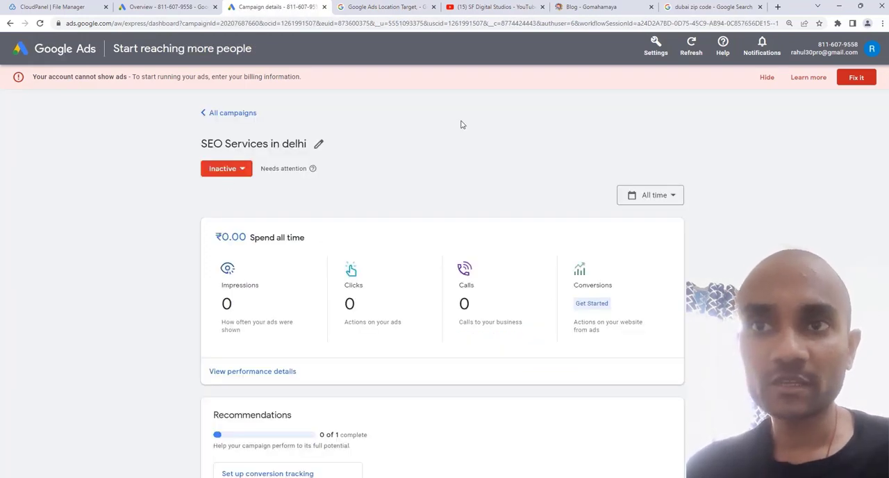
# - Examine the new campaign's status, recommendations, keyword themes, ad text, location and budget sections, dismissing the location report tip
pyautogui.moveTo(202, 144); pyautogui.dragTo(301, 143)
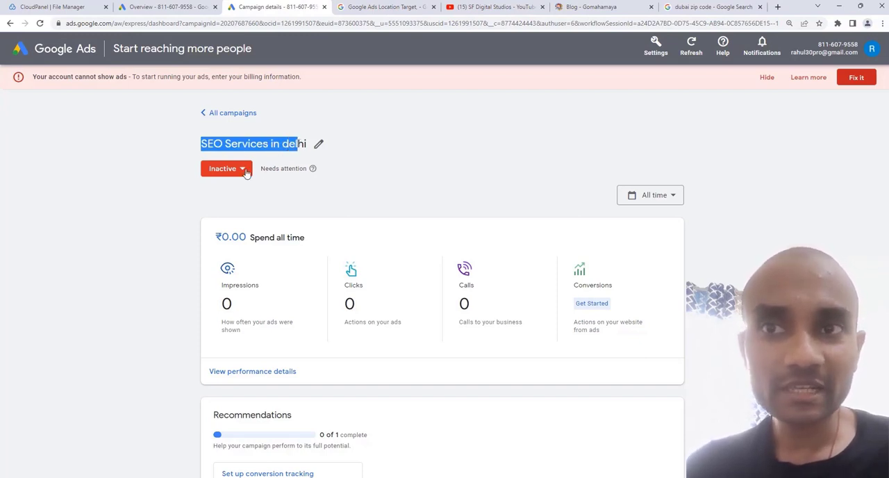
pyautogui.scroll(-4, 271, 221)
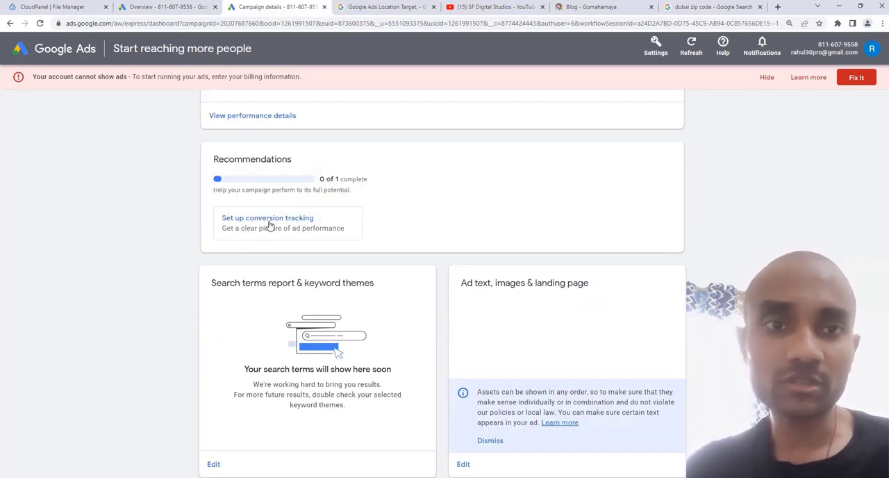
pyautogui.scroll(-2, 271, 220)
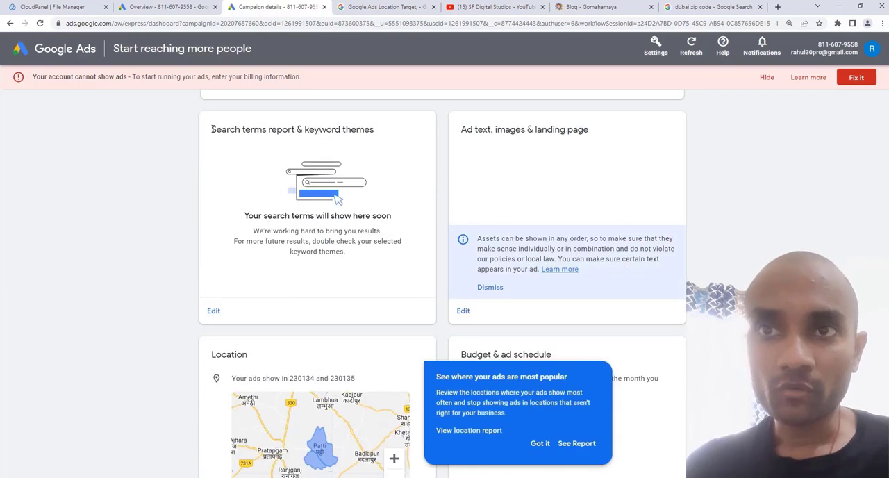
pyautogui.moveTo(210, 130); pyautogui.dragTo(377, 134)
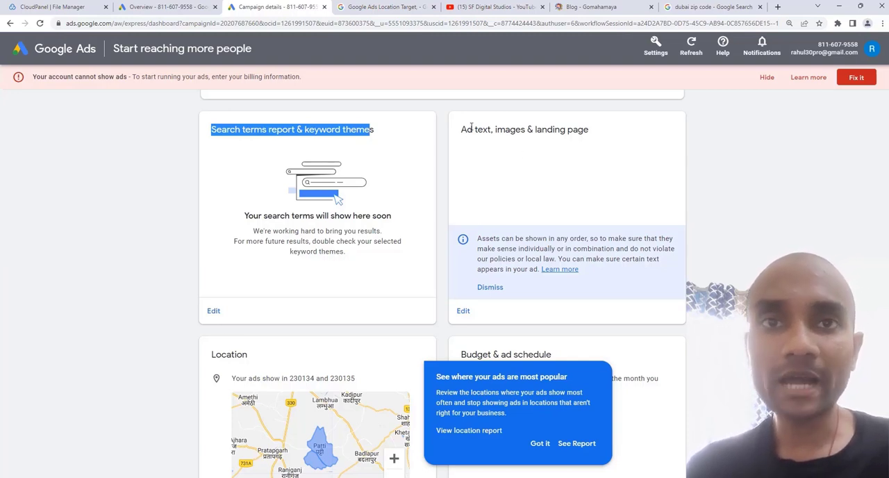
pyautogui.moveTo(461, 130); pyautogui.dragTo(596, 137)
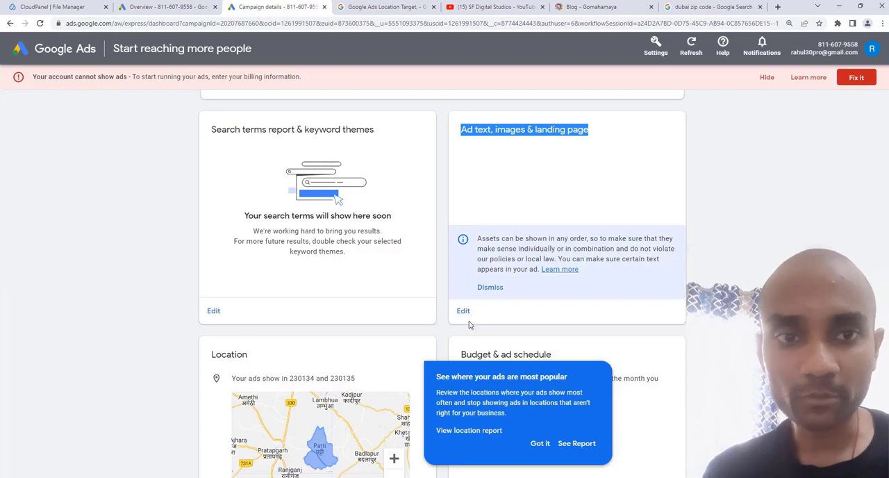
pyautogui.scroll(-2, 508, 287)
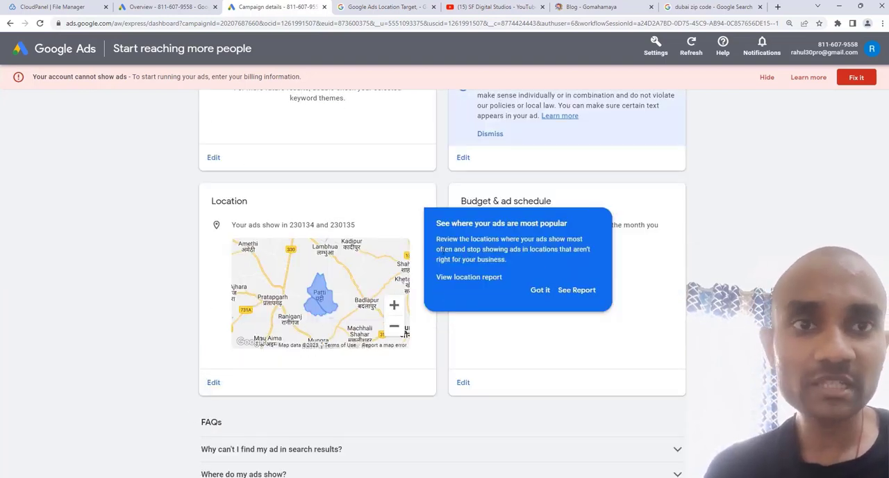
pyautogui.click(539, 290)
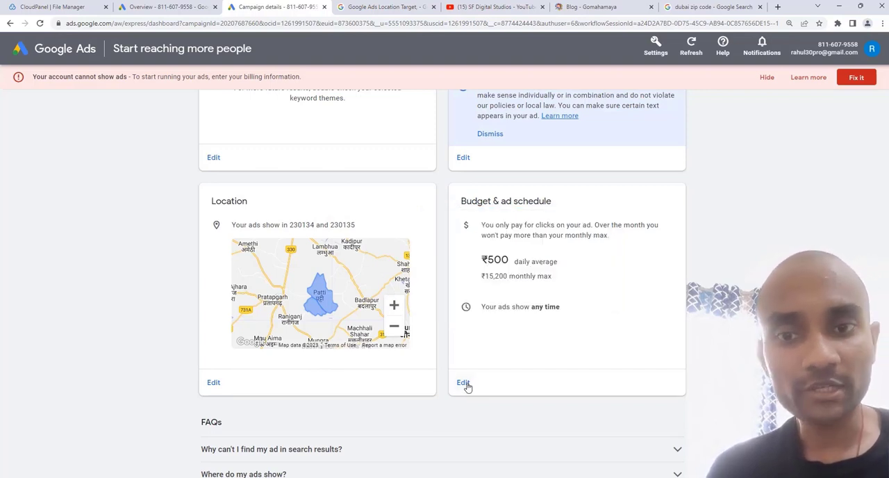
pyautogui.click(463, 383)
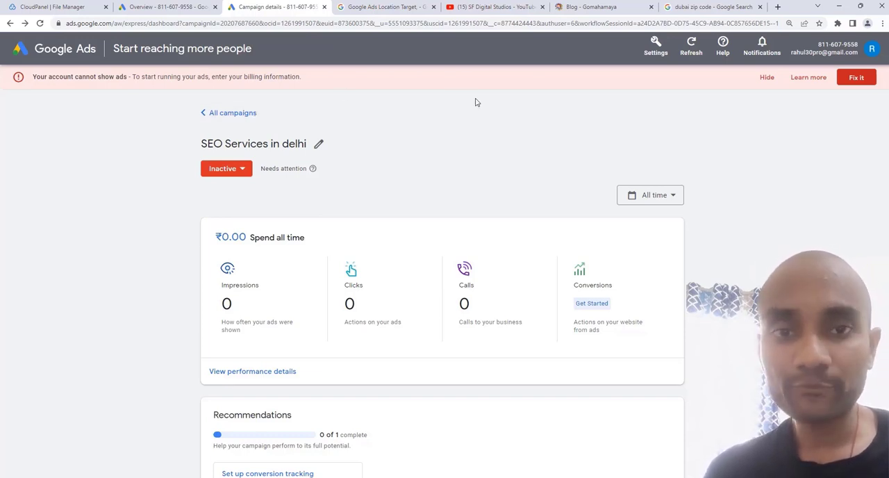
# - Open the account's billing setup and view the payment method and payment amount sections
pyautogui.click(652, 54)
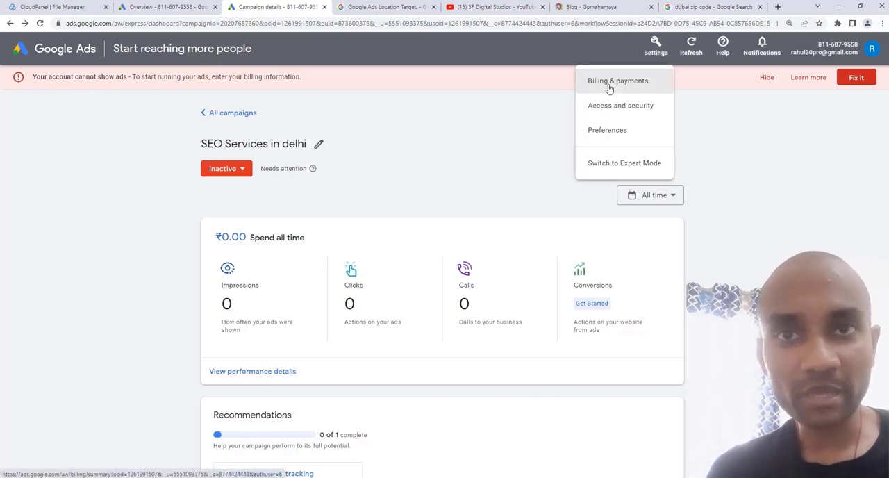
pyautogui.click(609, 88)
pyautogui.scroll(-5, 410, 200)
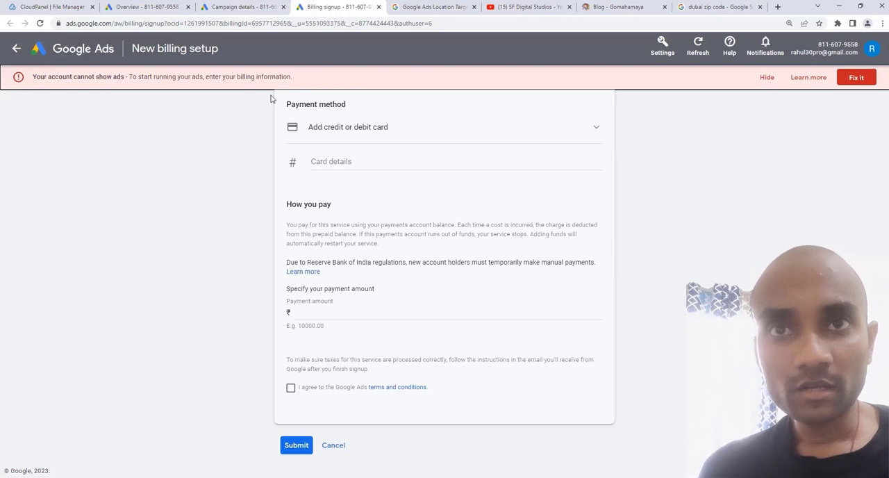
# - Return to the campaign details and switch the account from Smart Mode to Expert Mode
pyautogui.click(239, 5)
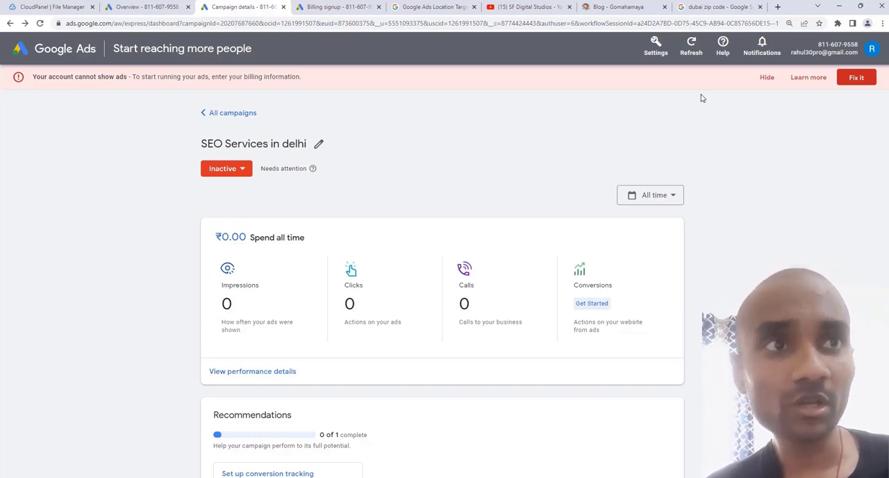
pyautogui.click(656, 46)
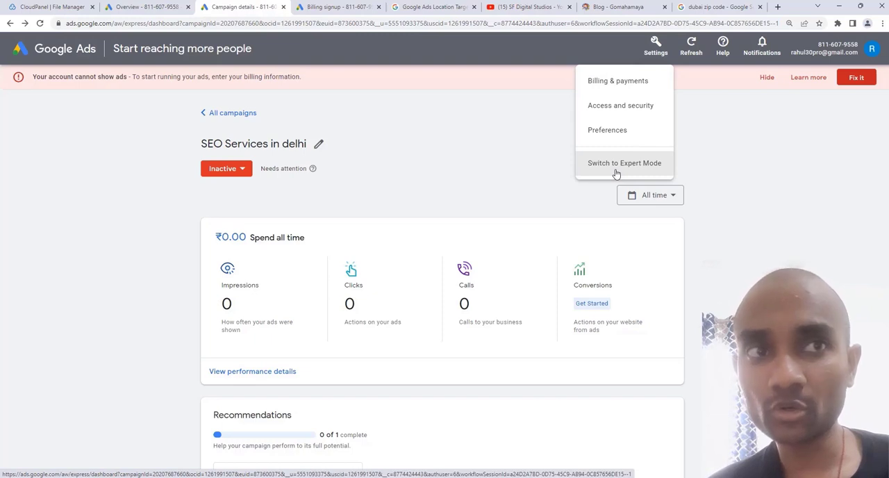
pyautogui.click(616, 173)
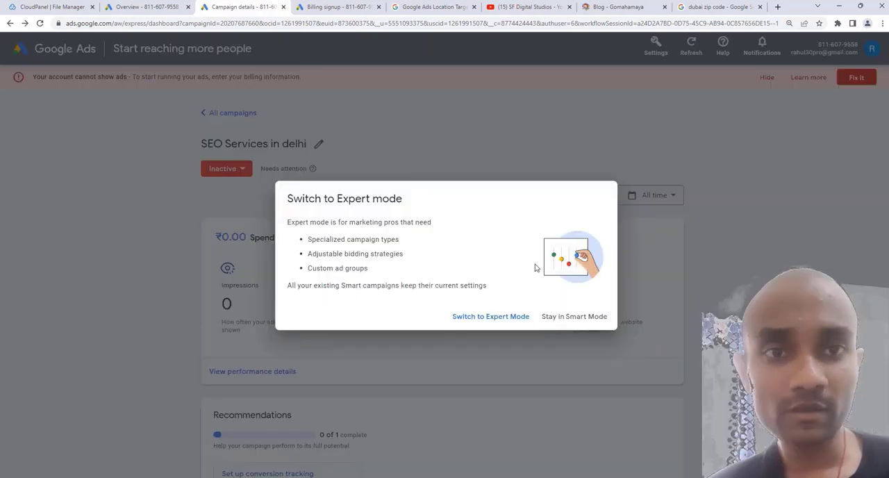
pyautogui.click(492, 316)
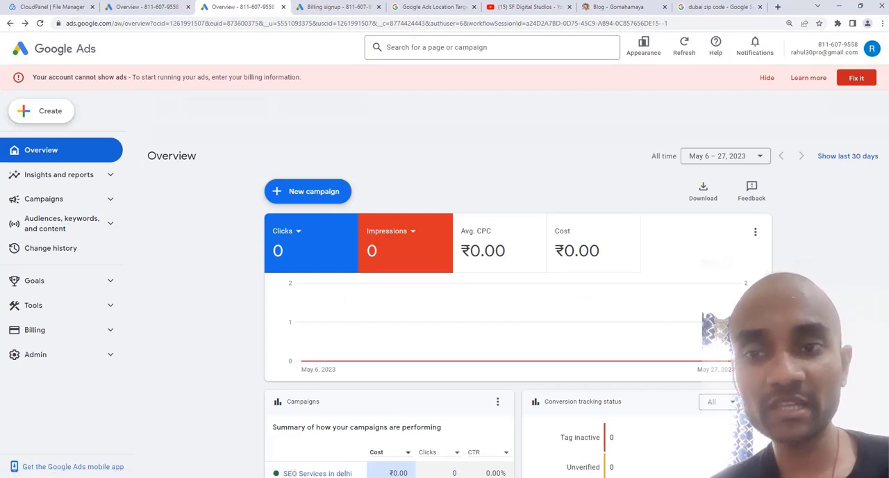
# - Change the status of the SEO Services in delhi campaign from the overview's campaign summary
pyautogui.scroll(-3, 442, 229)
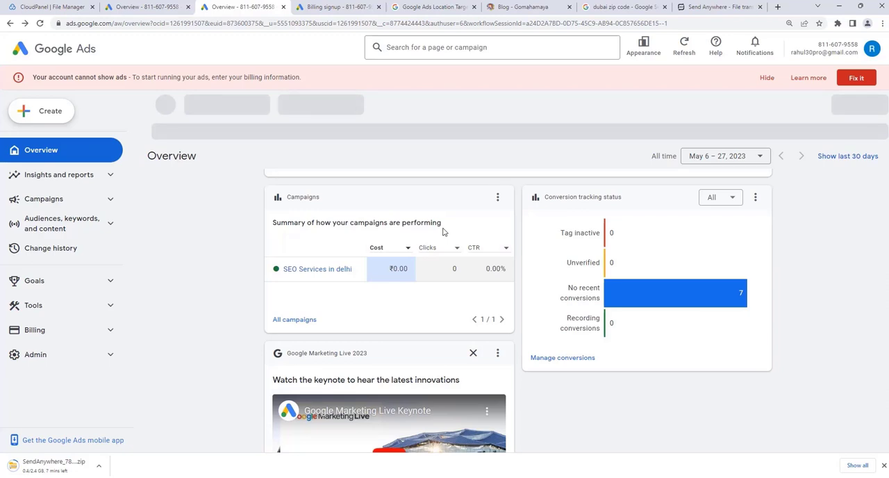
pyautogui.click(281, 269)
pyautogui.click(291, 293)
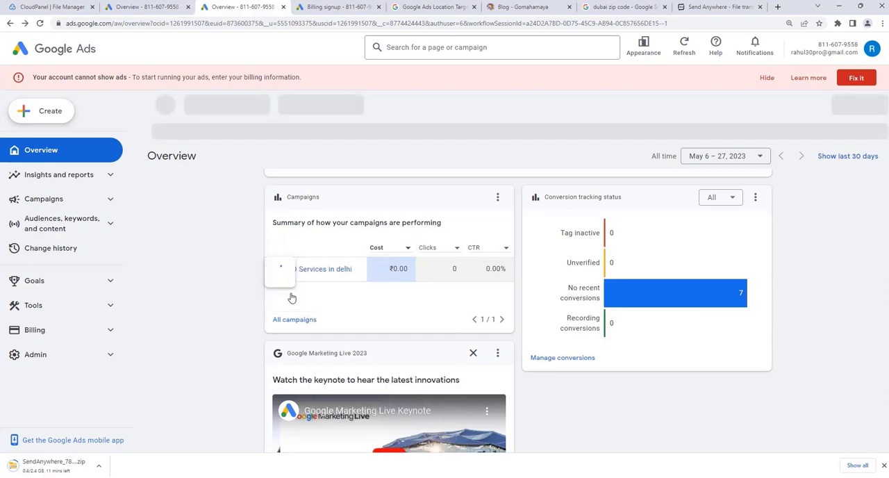